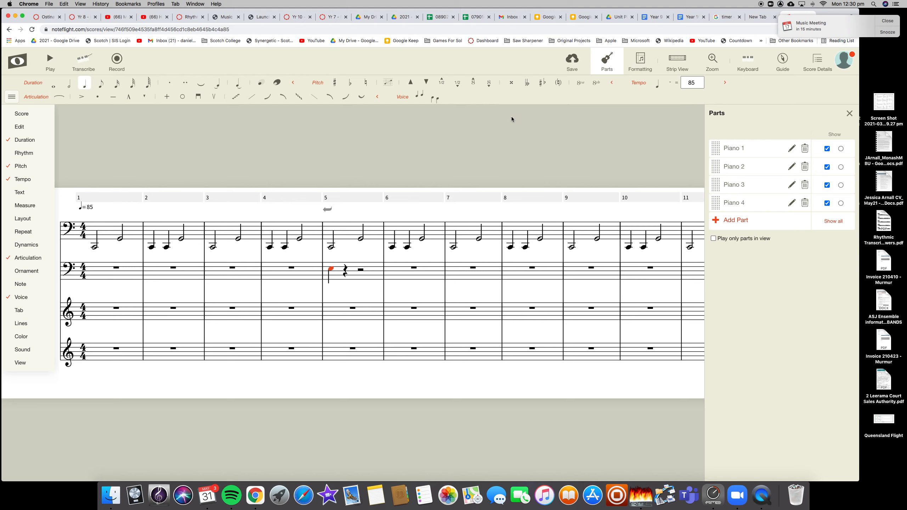
Step: Add a flat to the E that starts measure 5 in the second staff, and dismiss the two meeting notifications
click(351, 87)
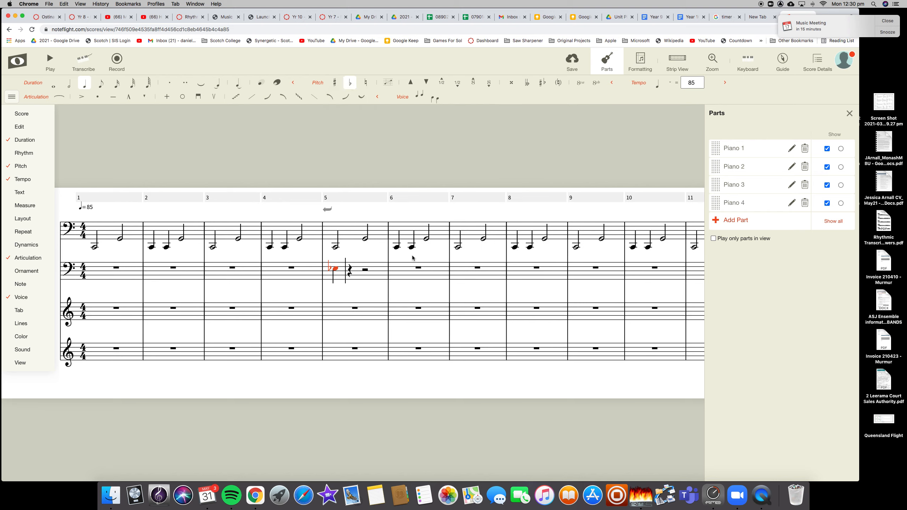
key(Left)
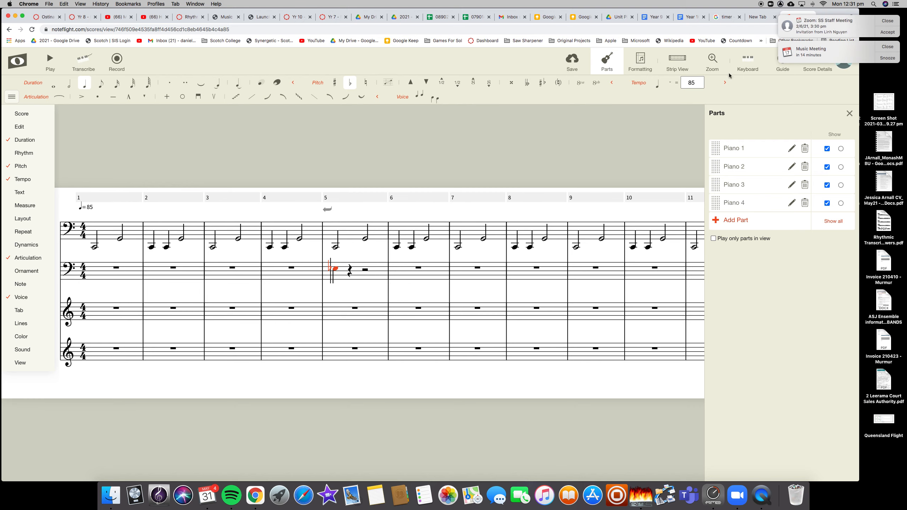
click(888, 47)
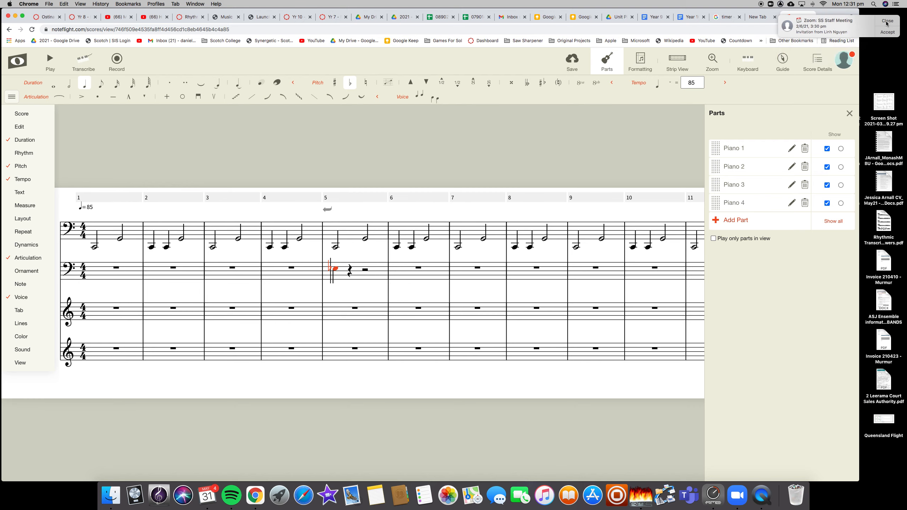
click(887, 21)
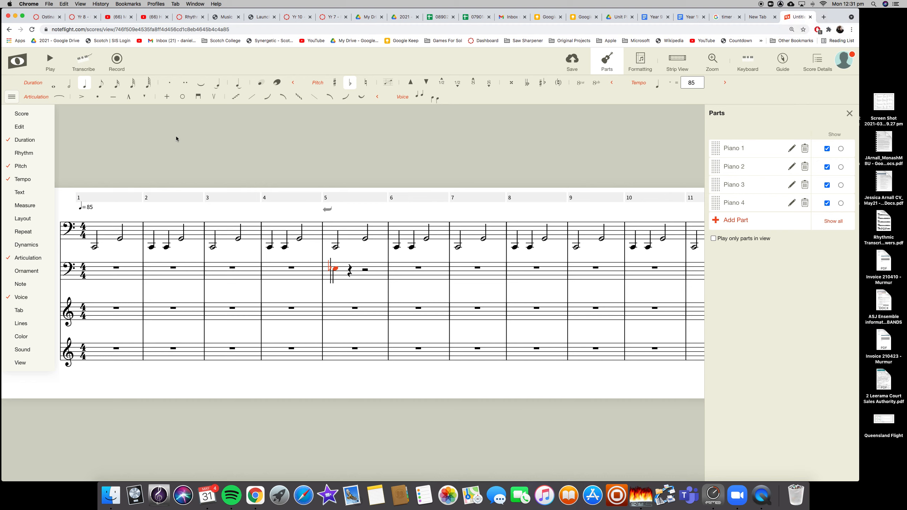
Step: Fill the first half of measure 5 in the second staff with four E-flat eighth notes
click(101, 84)
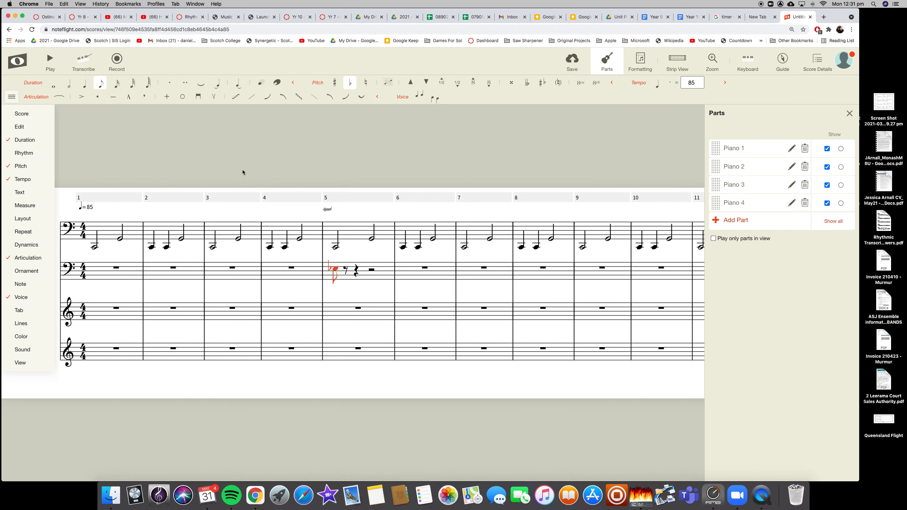
key(e)
key(e)
key(e)
key(Right)
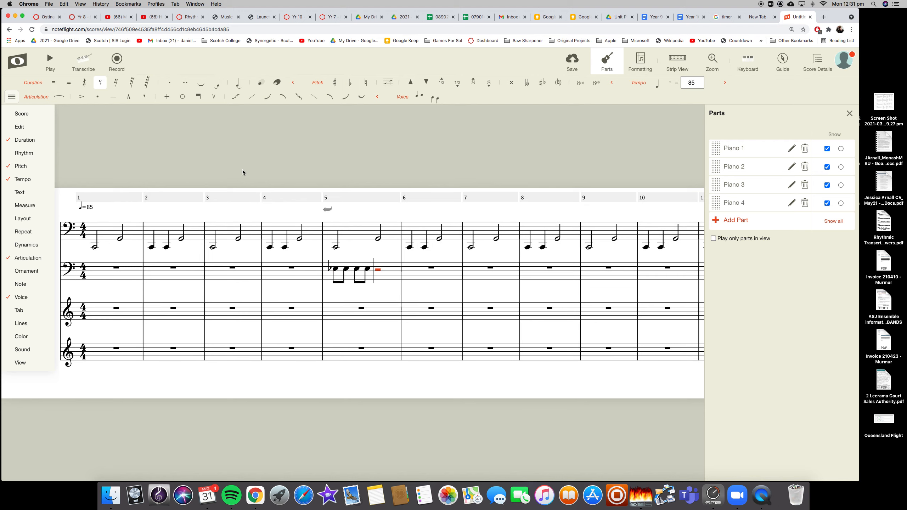
Step: Complete measure 5 of the second staff with two C quarter notes on beats 3 and 4
click(85, 84)
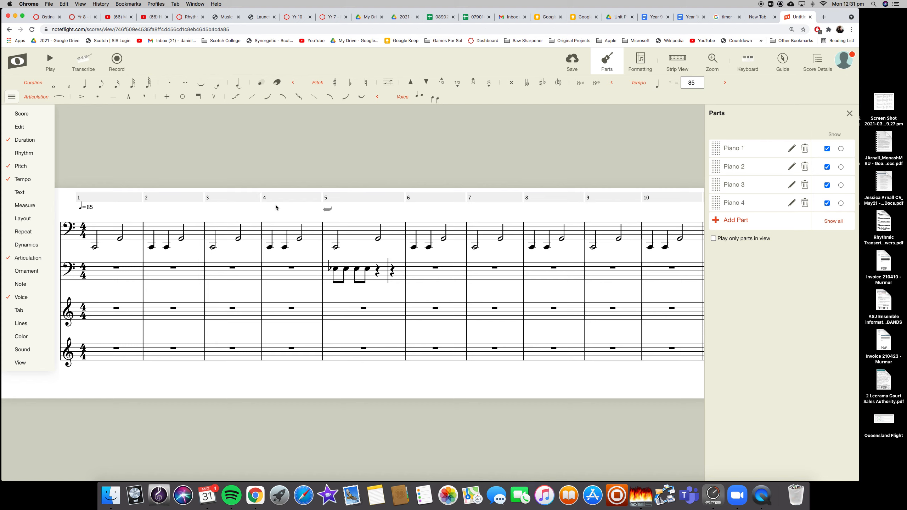
click(378, 273)
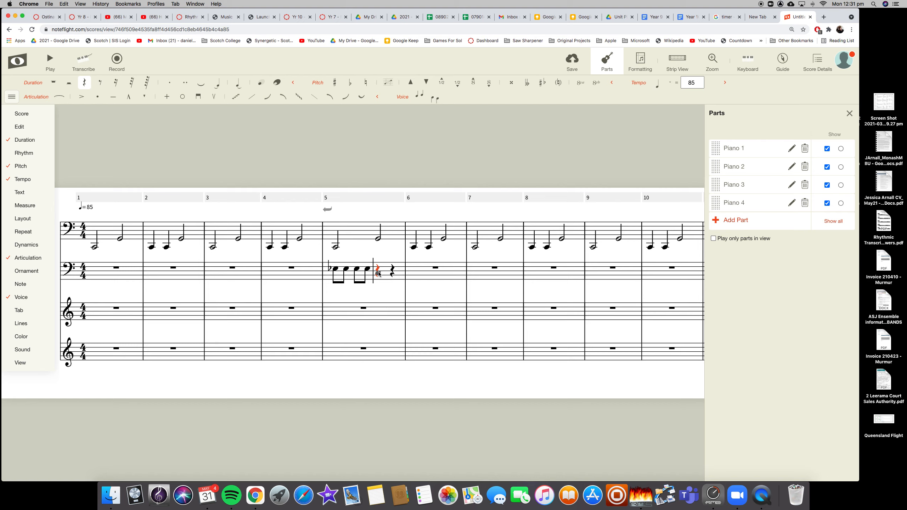
key(d)
key(d)
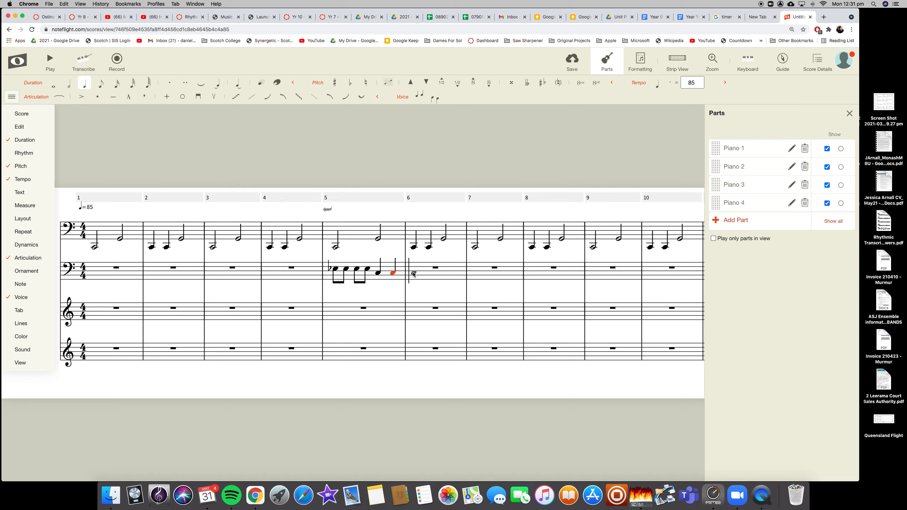
click(100, 87)
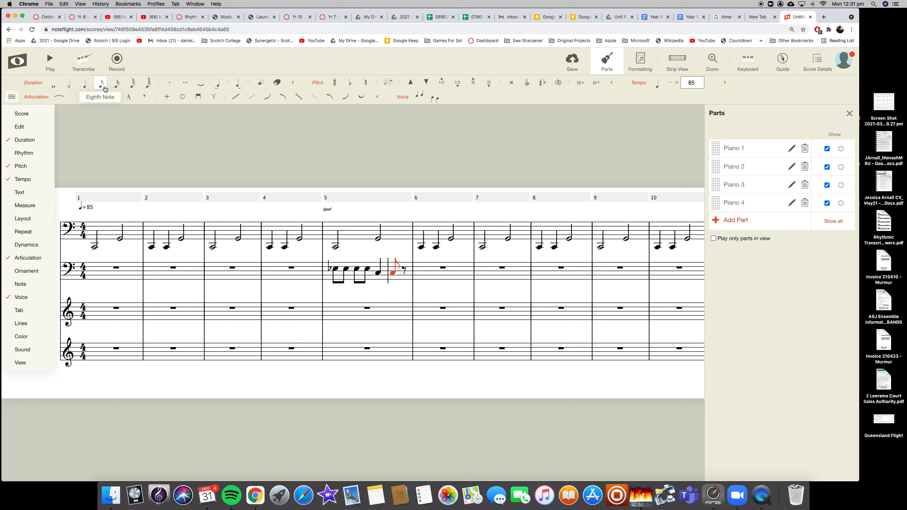
click(85, 86)
Step: Enter four C eighth notes in the first half of measure 6 in the second staff
key(Right)
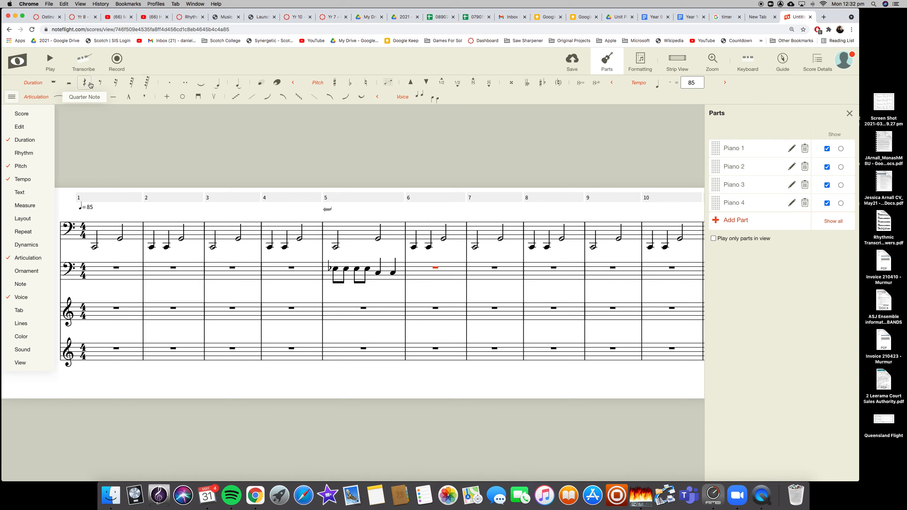
click(97, 84)
key(c)
key(c)
key(c)
key(c)
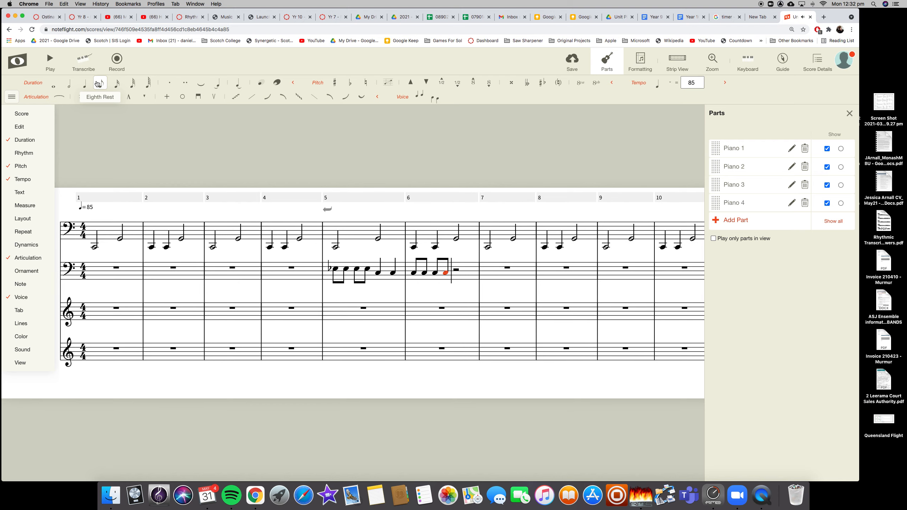
Step: Enter four C sixteenth notes on beat 3 of measure 6 in the second staff
key(Right)
click(118, 85)
key(c)
key(c)
key(c)
key(c)
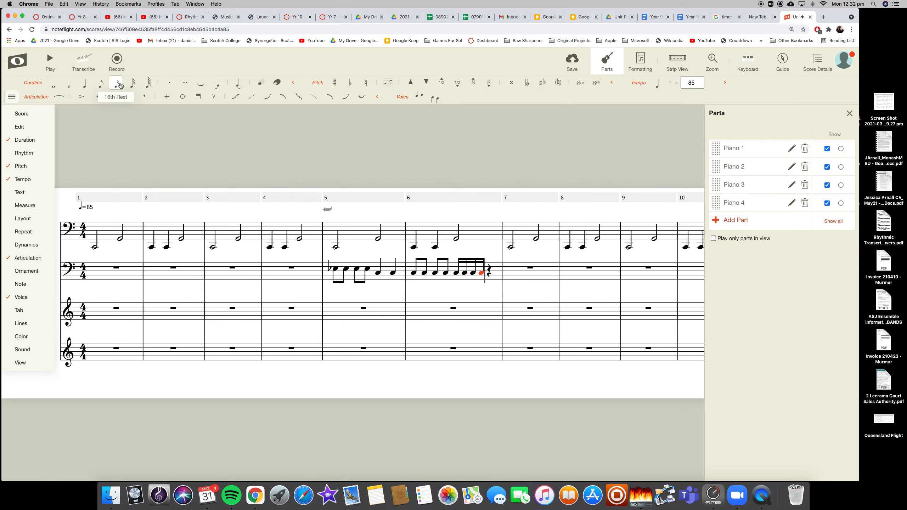
Step: Complete measure 6 of the second staff with two C eighth notes on beat 4
key(Right)
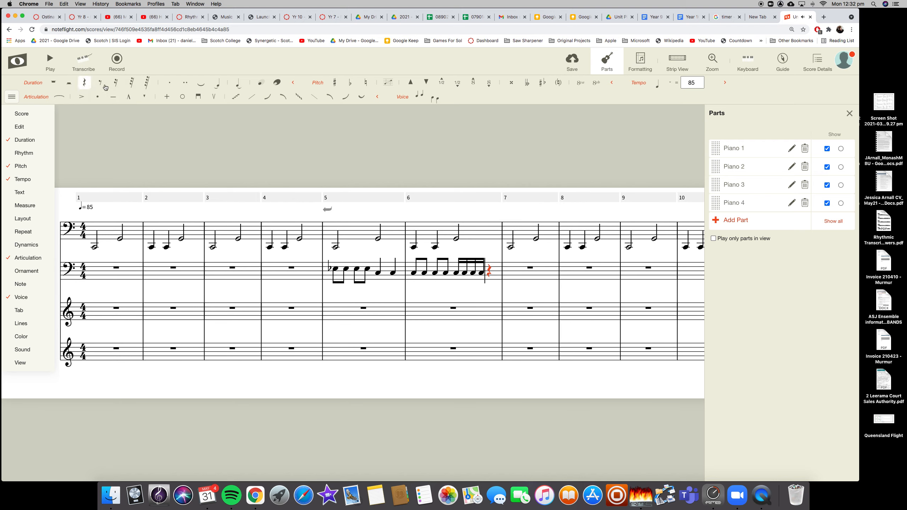
click(101, 83)
key(c)
key(c)
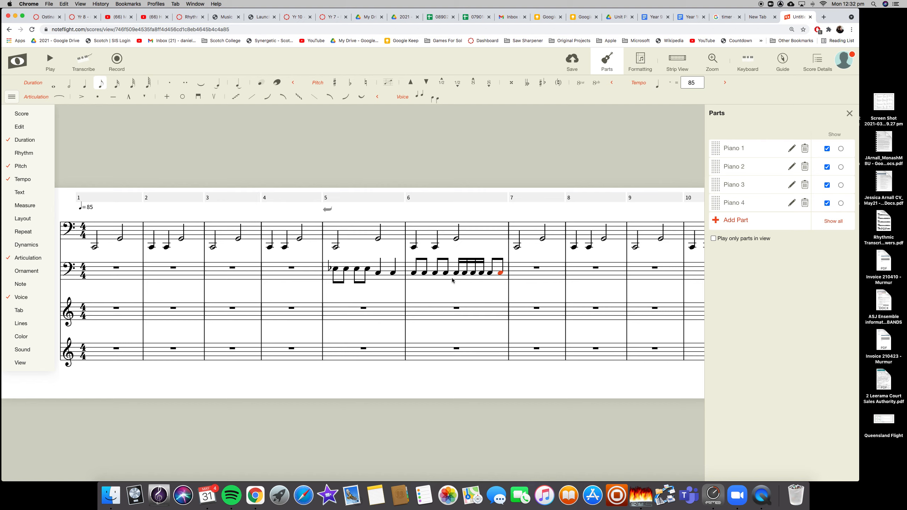
Step: Raise the second, third and fourth eighth notes of measure 5 in the second staff to F, G and F
click(346, 270)
click(346, 270)
key(Right)
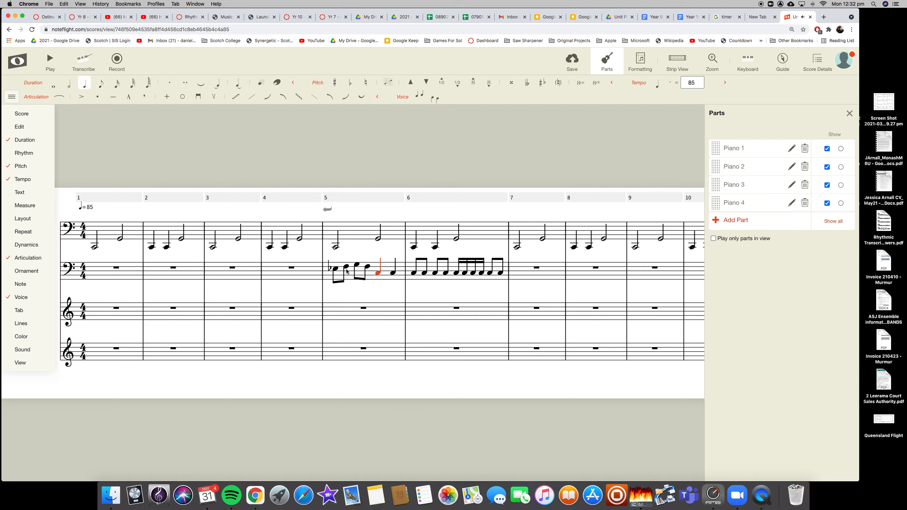
Step: Change the first eighth note of measure 6 in the second staff to E-flat
key(Right)
key(Right)
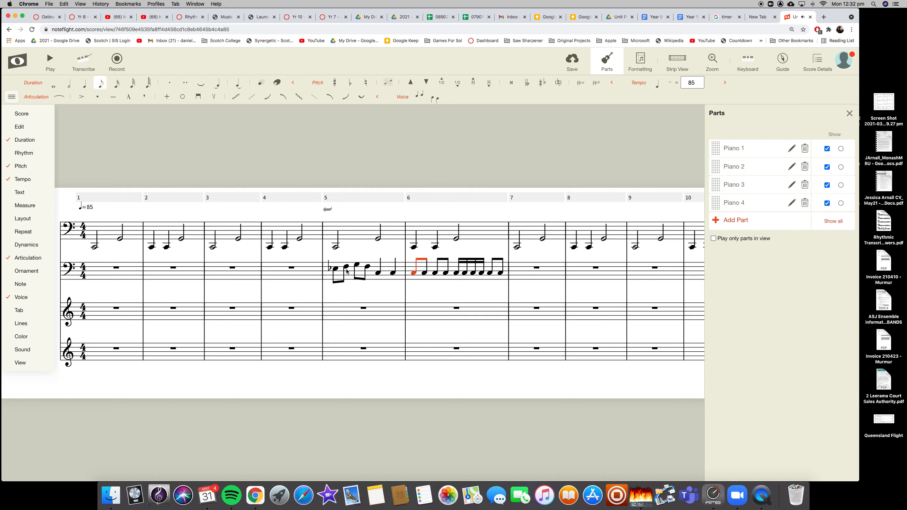
key(e)
click(351, 85)
Step: Lower the third eighth note of measure 6 in the second staff to B-flat
click(429, 274)
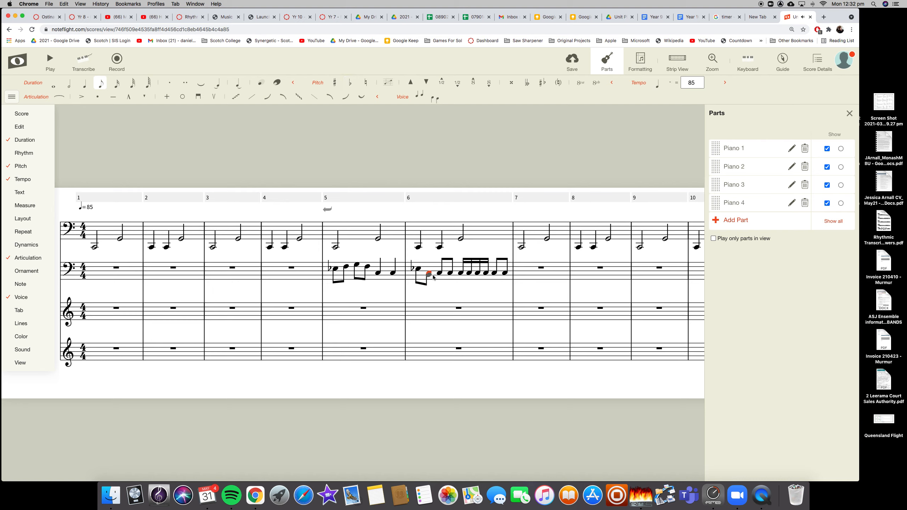
key(Left)
key(Right)
key(Right)
key(Down)
click(351, 86)
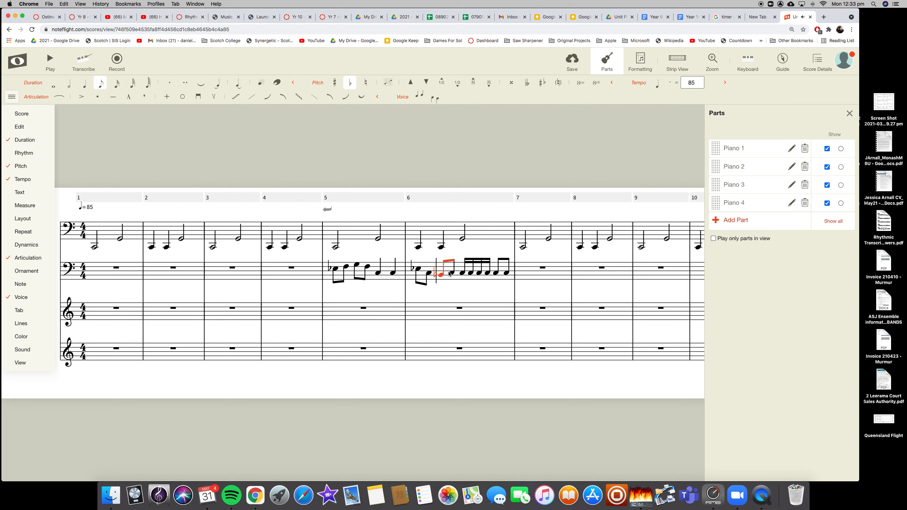
Step: In measure 6 of the second staff, raise the second sixteenth note to E-flat and lower the fourth to B-flat
click(452, 274)
click(462, 273)
key(Right)
key(Up)
key(Up)
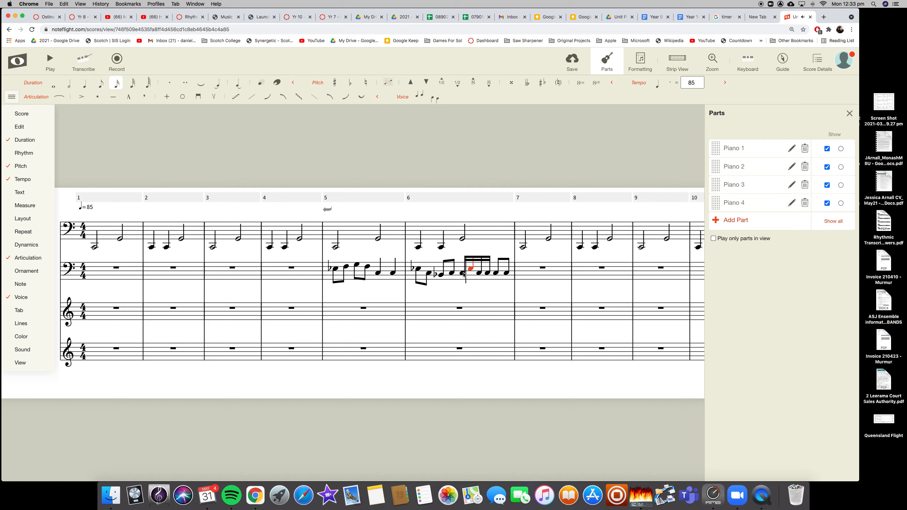
key(Right)
key(Right)
key(Right)
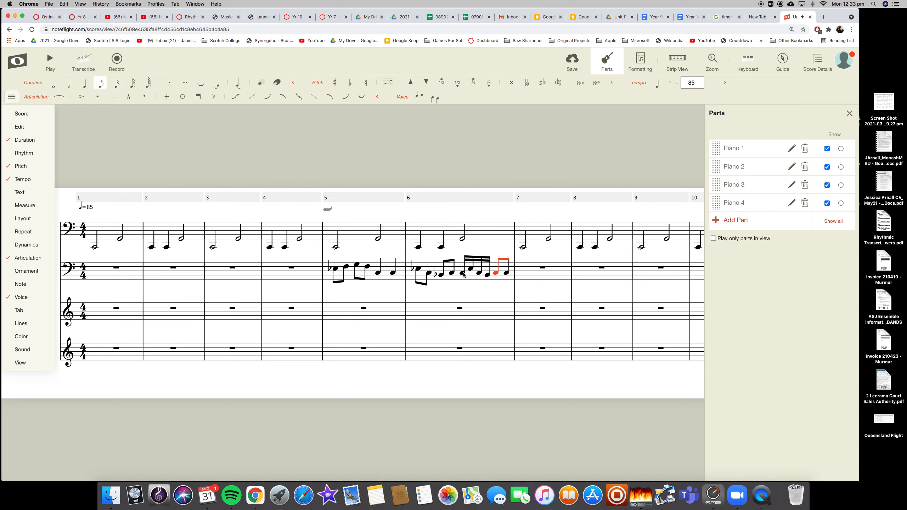
key(Escape)
Step: Copy measures 5 and 6 of the second staff into measures 7 and 8
click(374, 281)
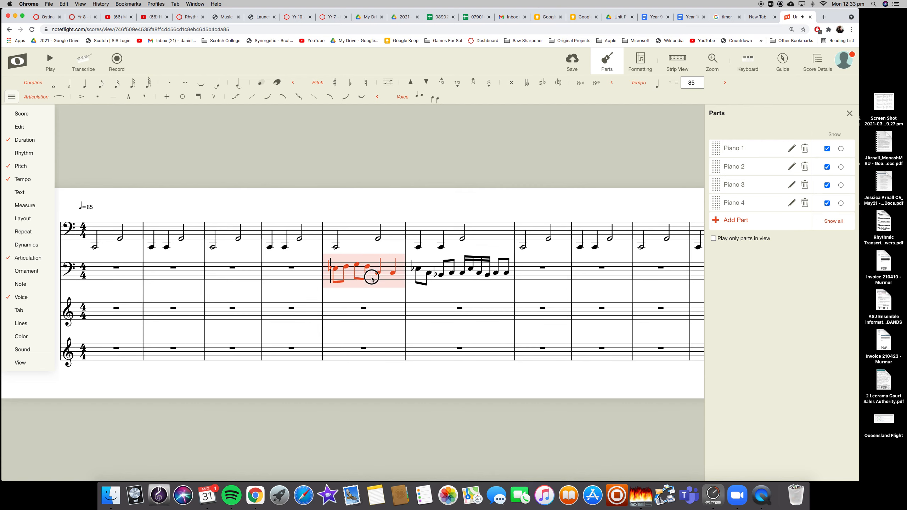
shift+click(511, 280)
click(527, 276)
key(cmd+v)
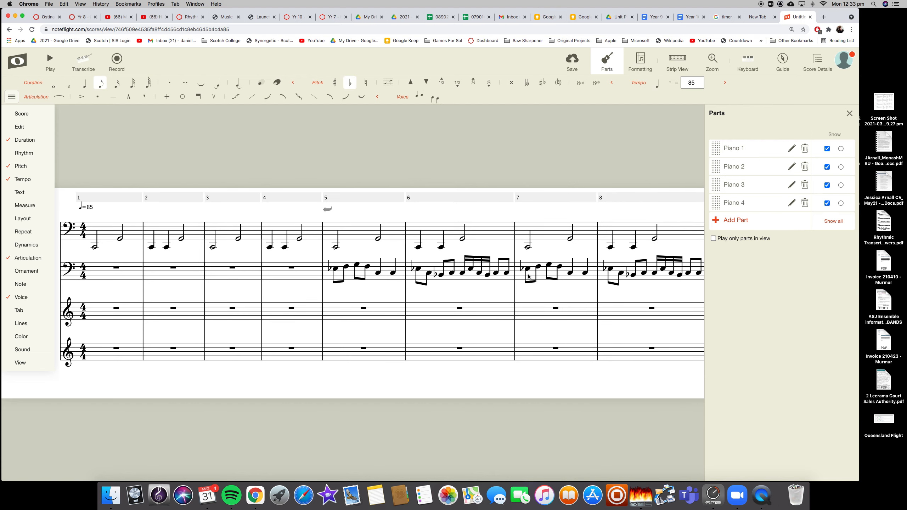
Step: Repeat the two-measure pattern in the second staff through measure 16, the end of the score
key(r)
key(r)
scroll(539, 277, right, 5)
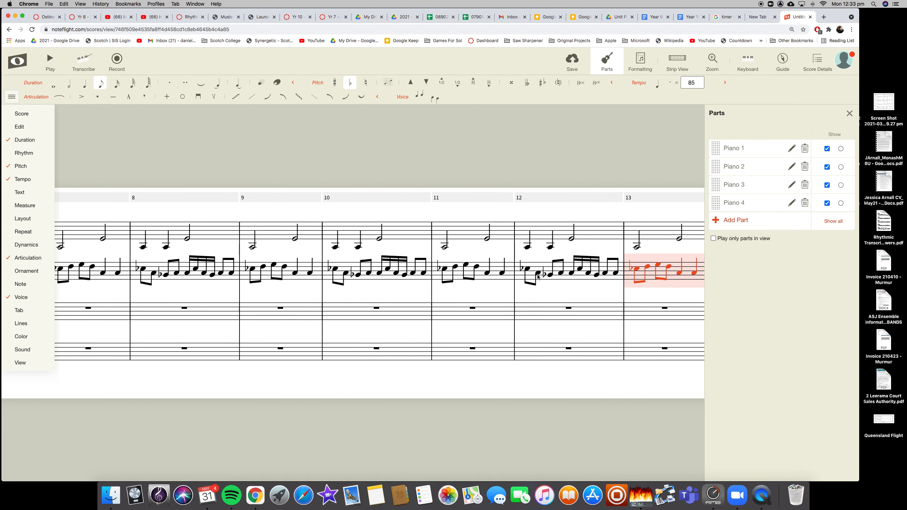
scroll(539, 277, right, 3)
key(r)
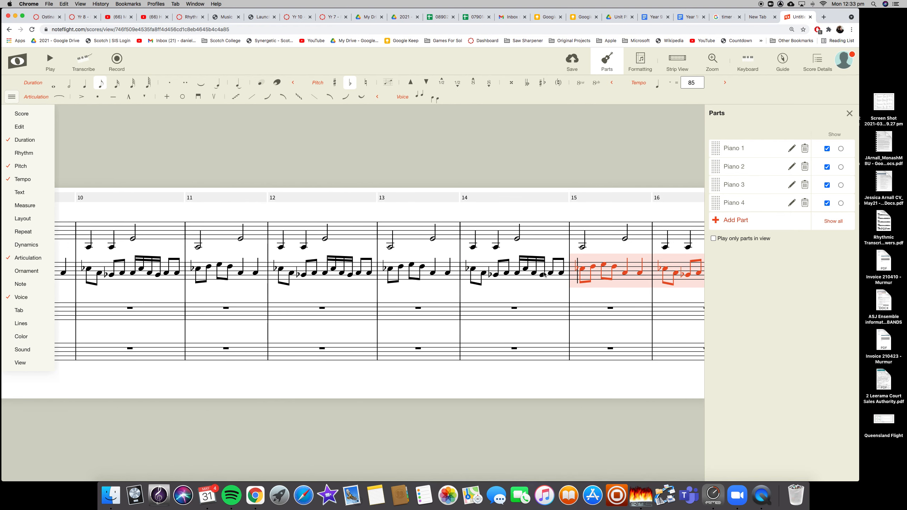
scroll(653, 265, right, 2)
click(644, 283)
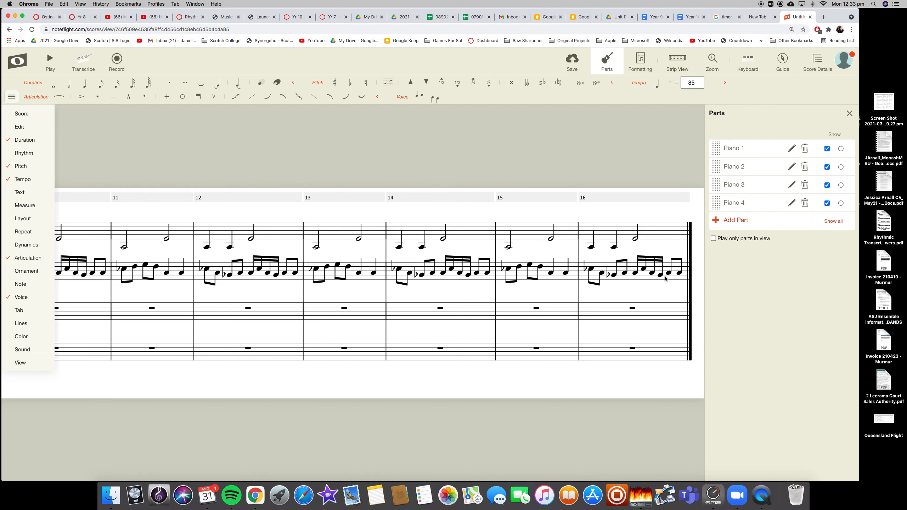
Step: Play the score from measure 3 to hear both bass parts together, and stop the playback
scroll(537, 282, left, 15)
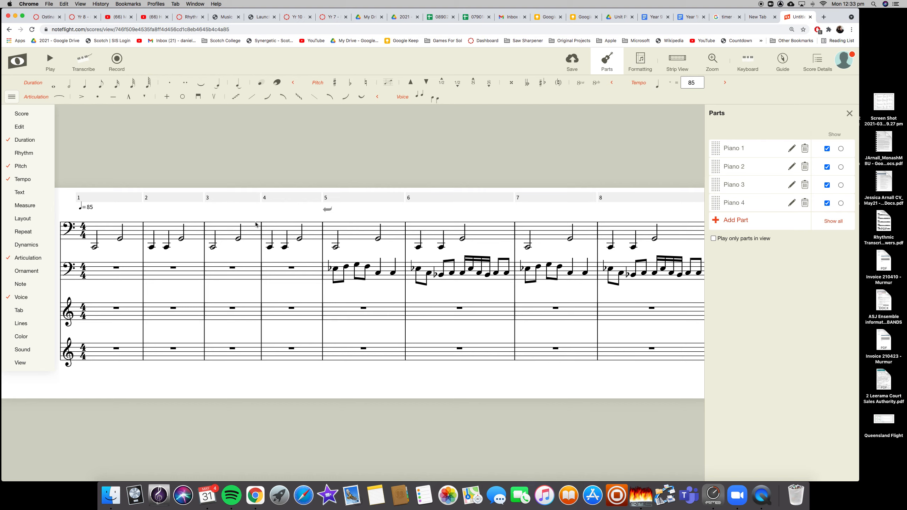
click(225, 233)
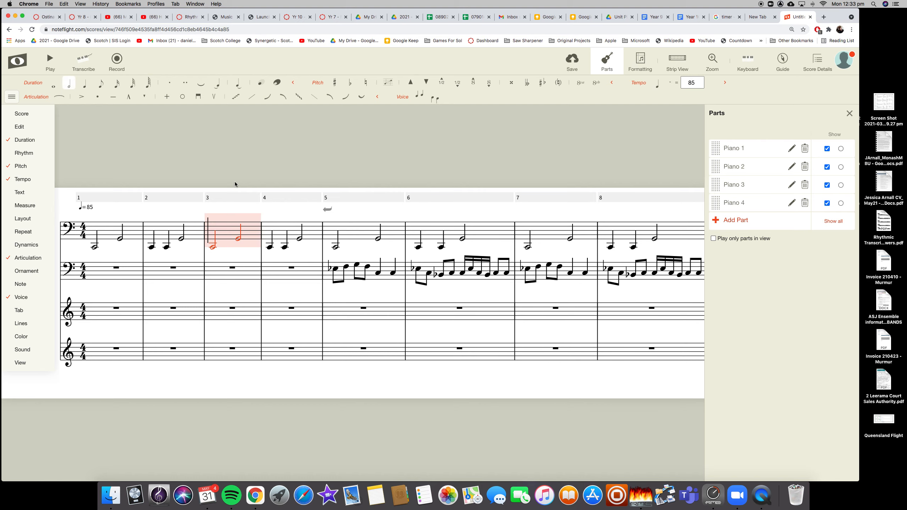
click(220, 200)
click(214, 198)
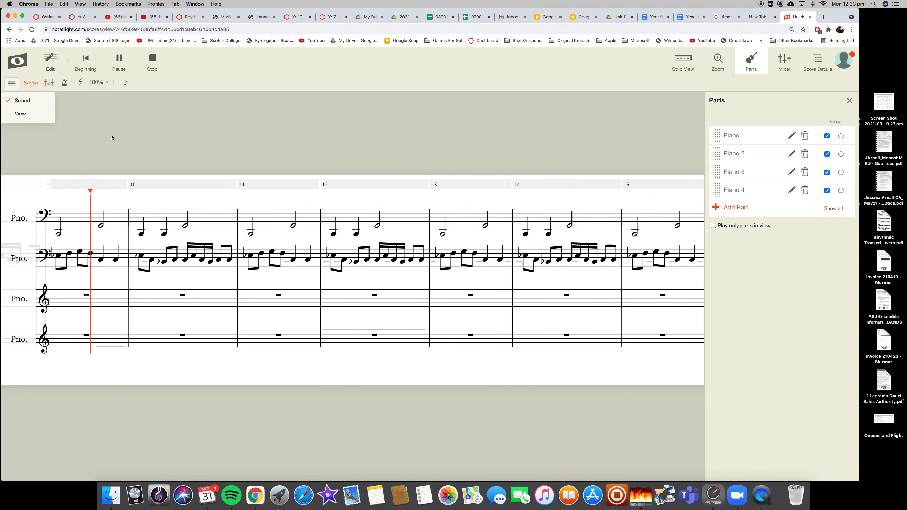
click(152, 62)
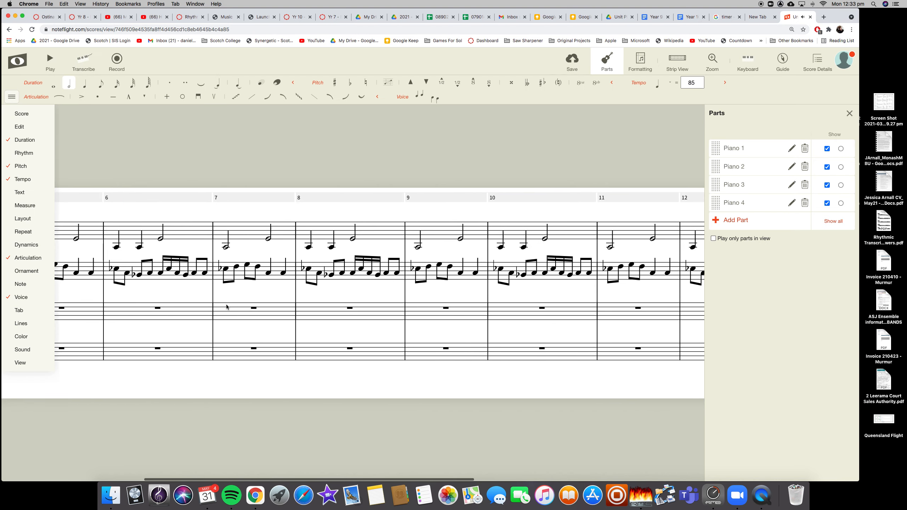
Step: Insert a middle C quarter note at the start of measure 9 in the third staff
click(229, 304)
scroll(370, 306, right, 5)
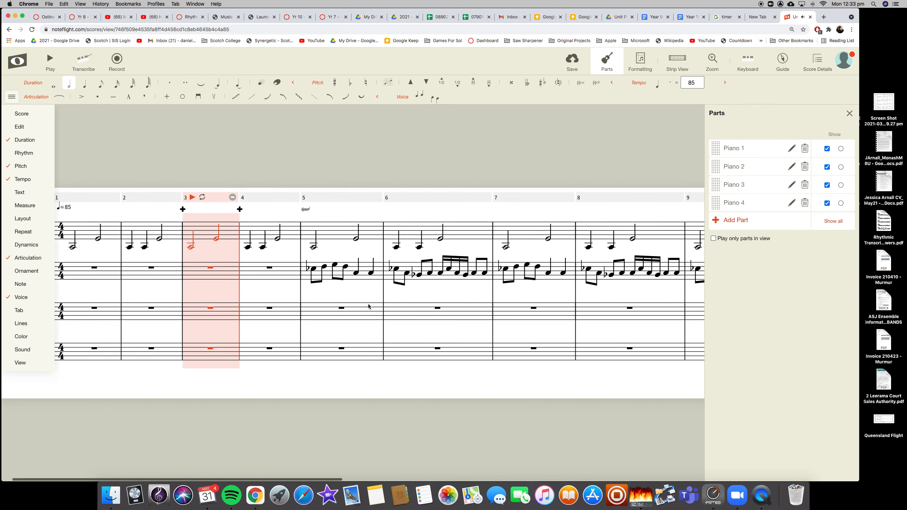
scroll(169, 317, right, 10)
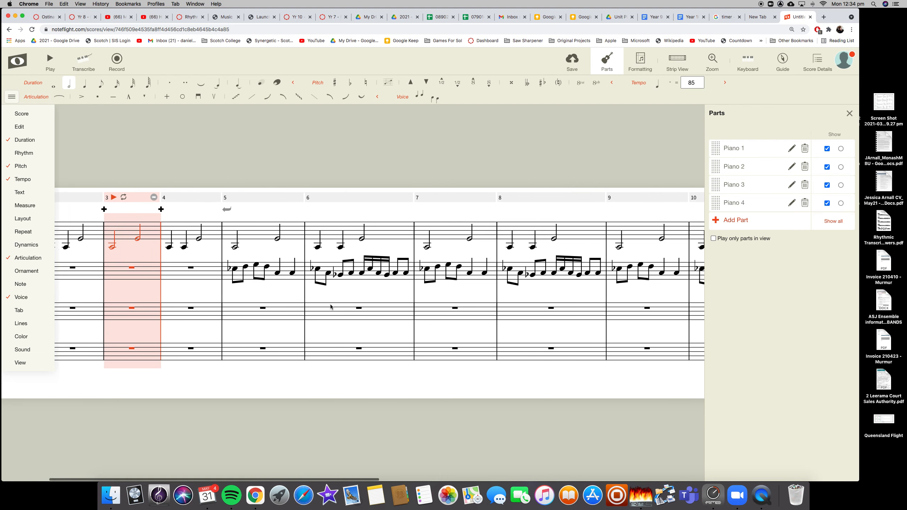
click(528, 315)
scroll(500, 314, left, 8)
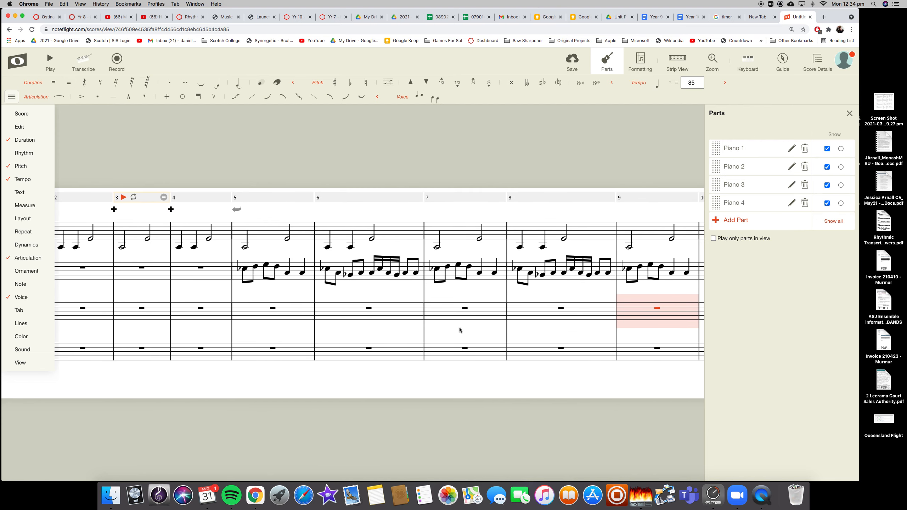
scroll(644, 326, right, 4)
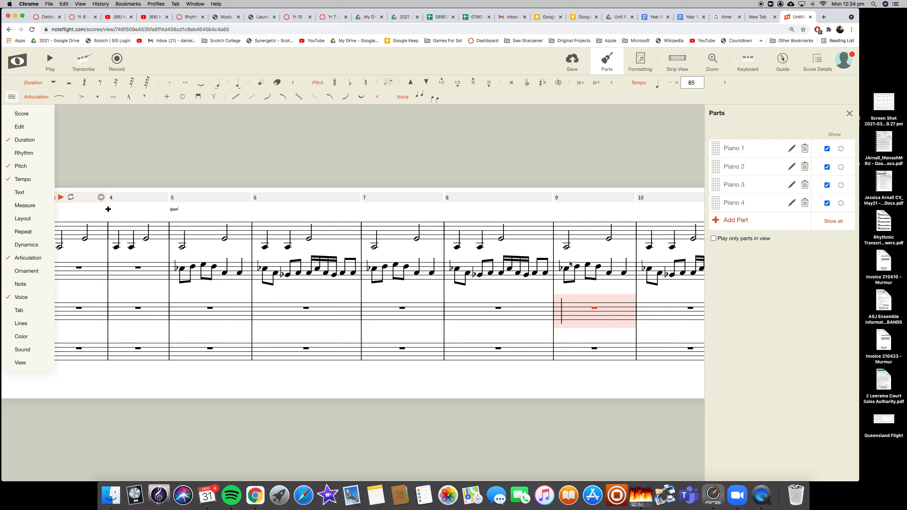
click(566, 324)
scroll(621, 274, left, 2)
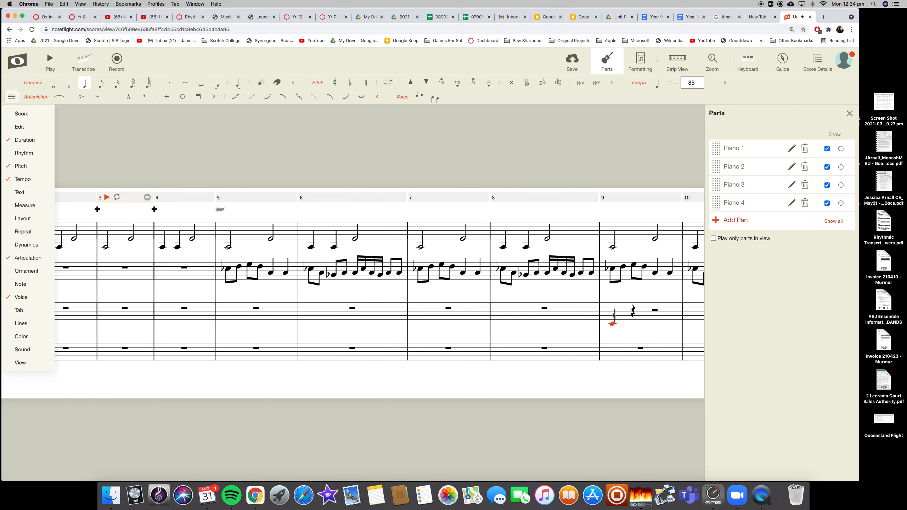
Step: Insert a quarter note at the start of measure 13 in the fourth staff and set its pitch to the C above middle C
scroll(614, 316, right, 2)
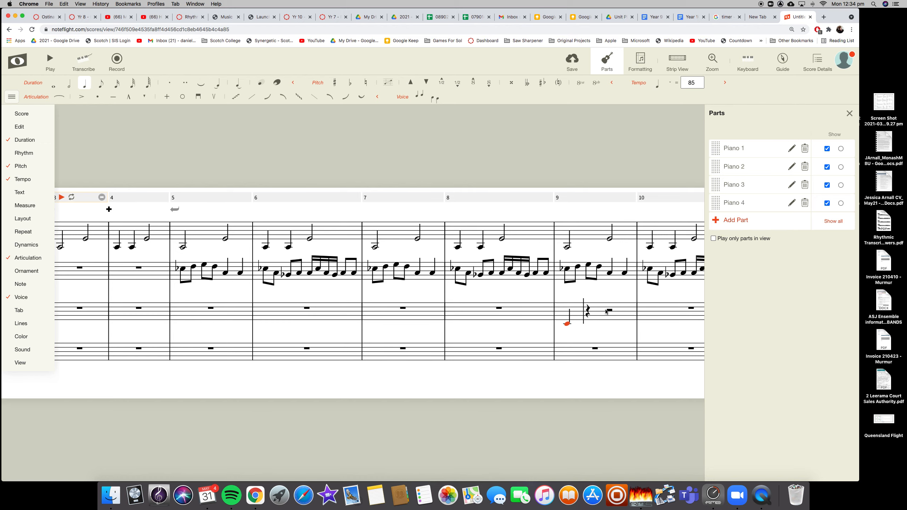
scroll(571, 356, right, 10)
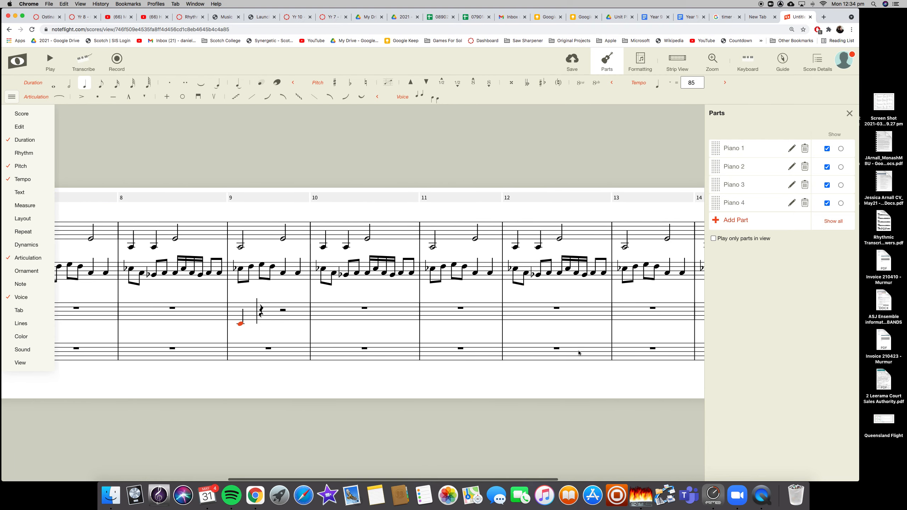
scroll(578, 354, right, 2)
click(606, 361)
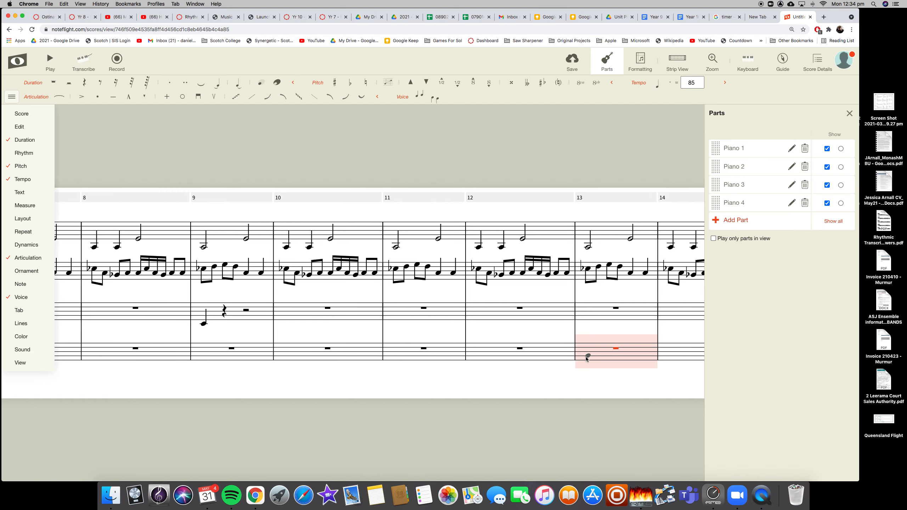
scroll(587, 357, right, 1)
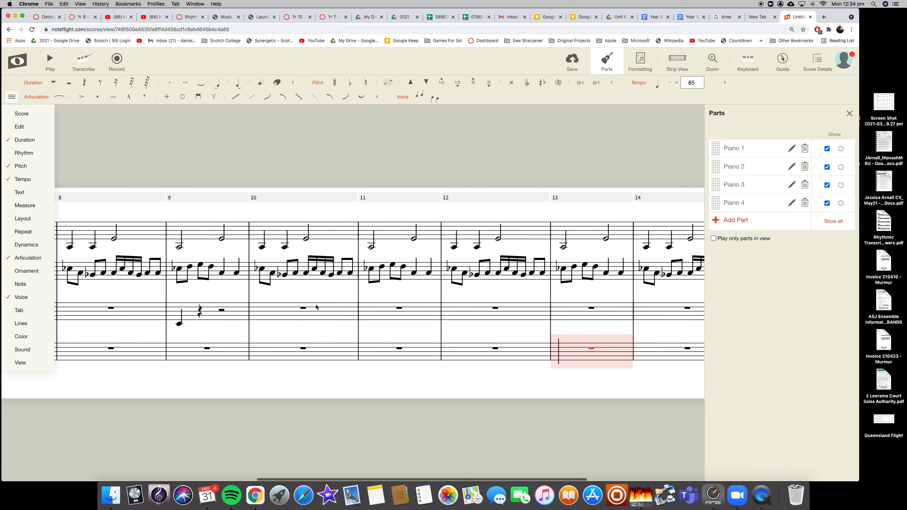
click(563, 350)
key(Up)
key(Up)
key(Up)
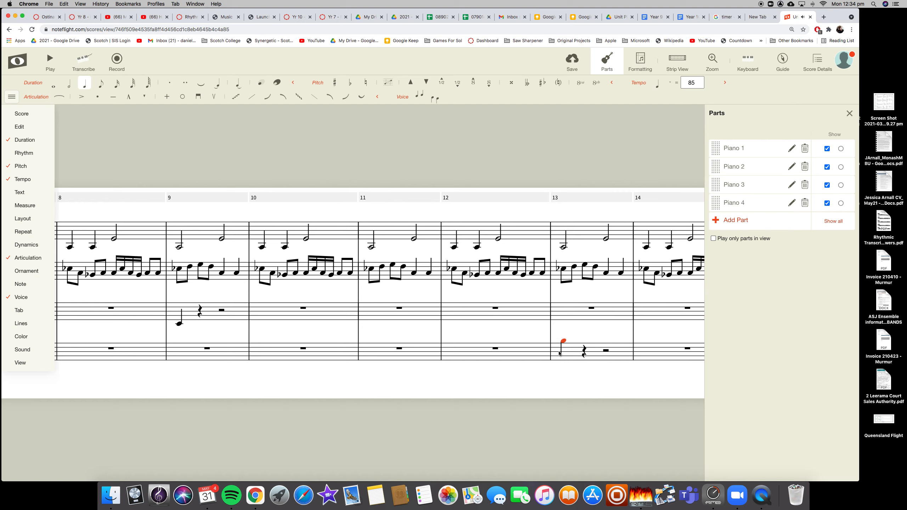
key(Up)
key(Up)
key(Down)
key(Down)
key(Down)
key(Down)
key(Down)
scroll(582, 337, left, 2)
scroll(582, 337, right, 6)
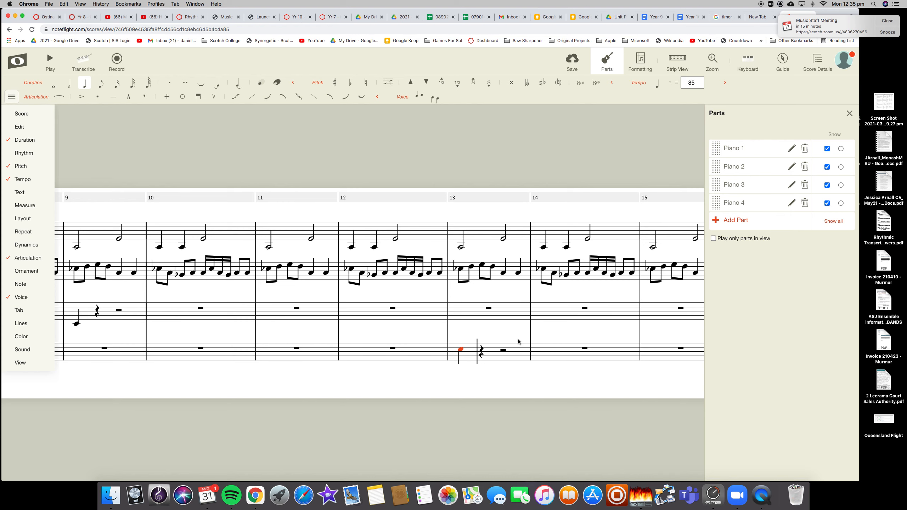
Step: Switch to the Ostinati Composition assignment page and review its marking rubric and composition requirements
scroll(517, 343, left, 10)
scroll(452, 303, left, 10)
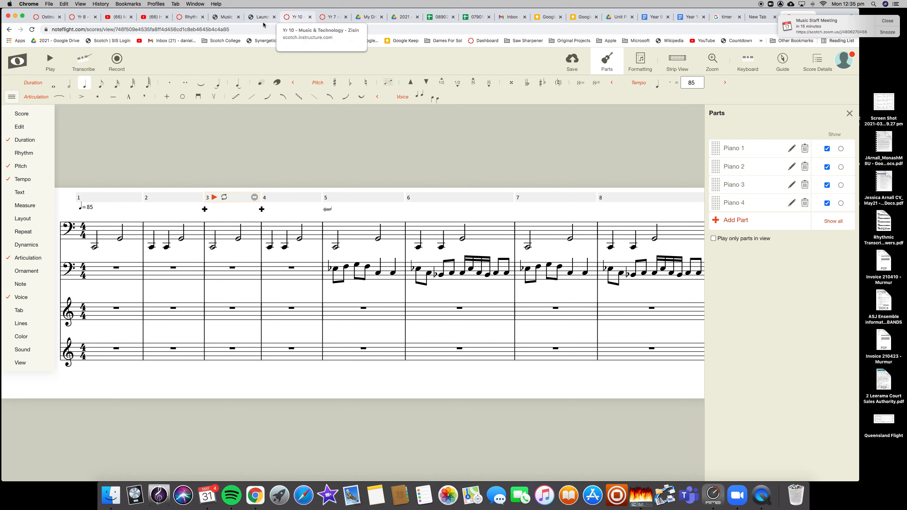
click(46, 16)
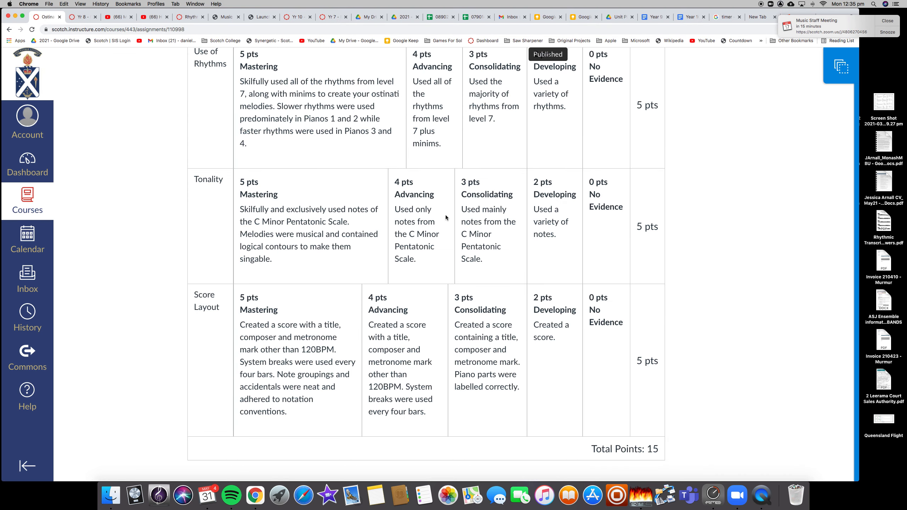
scroll(446, 216, up, 2)
scroll(445, 215, up, 3)
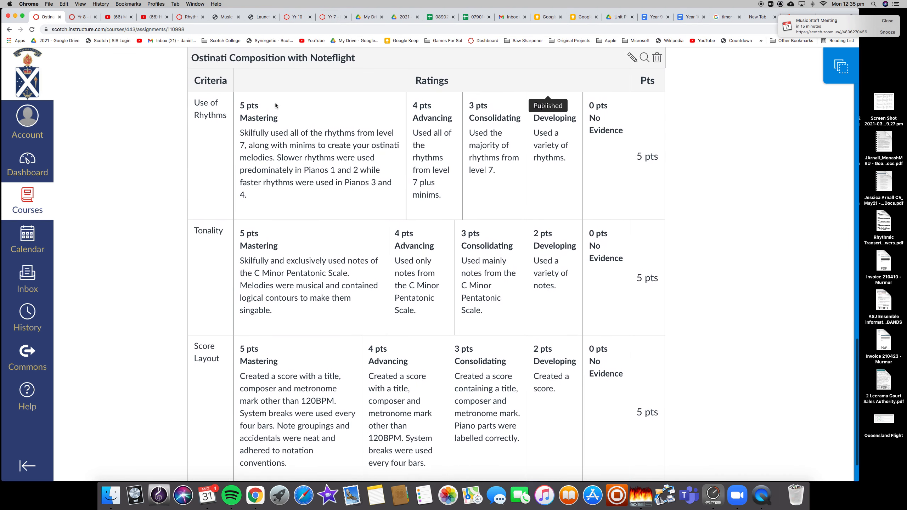
scroll(349, 148, up, 10)
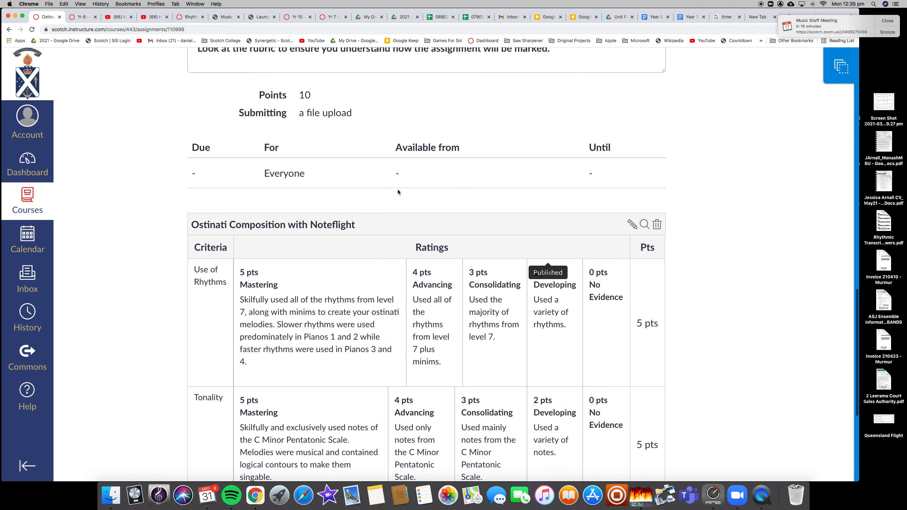
scroll(399, 192, up, 7)
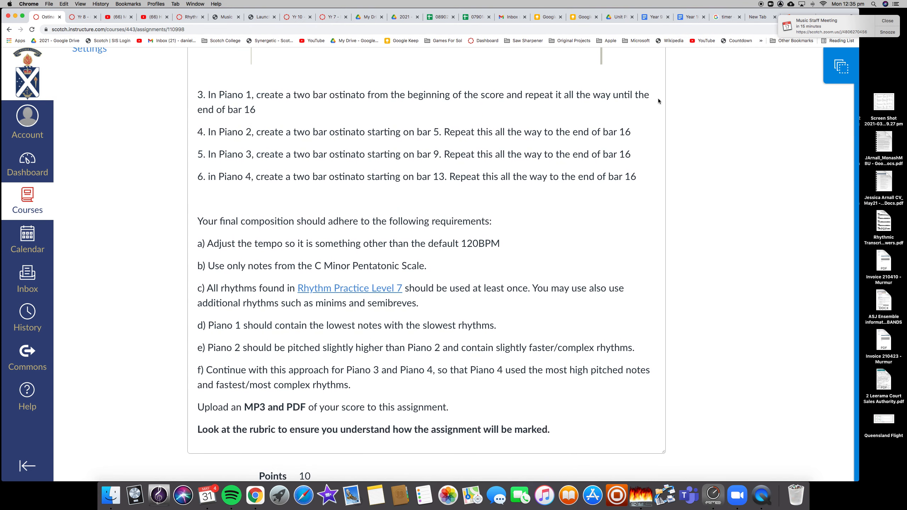
Step: Dismiss the Music Staff Meeting reminder and go back to the example score layout in the assignment instructions
key(ctrl+Up)
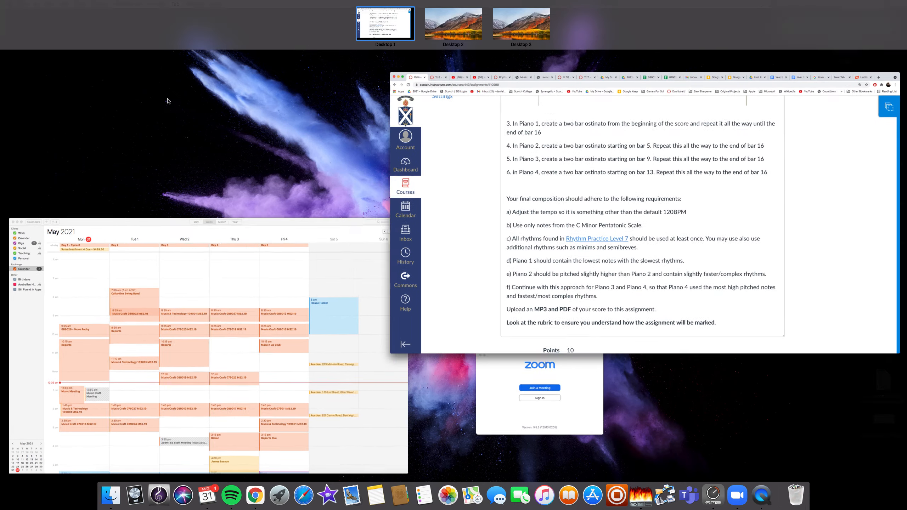
click(353, 26)
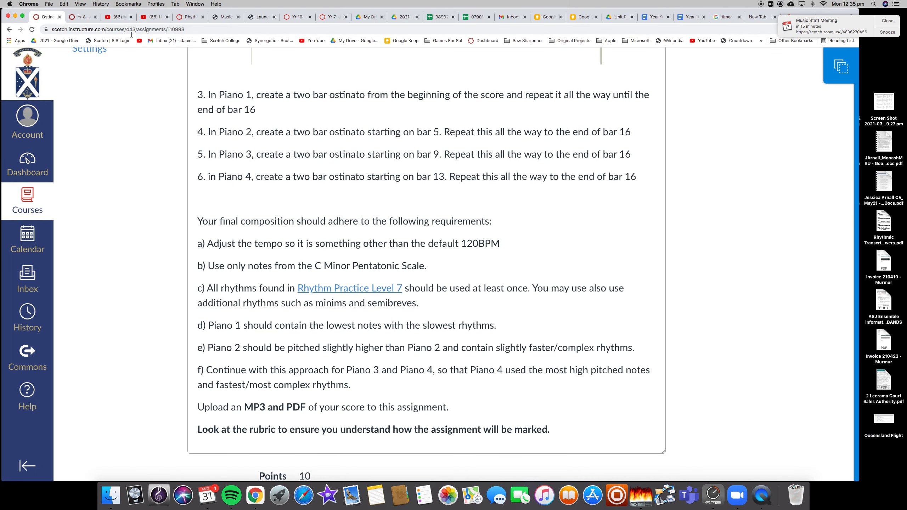
click(888, 20)
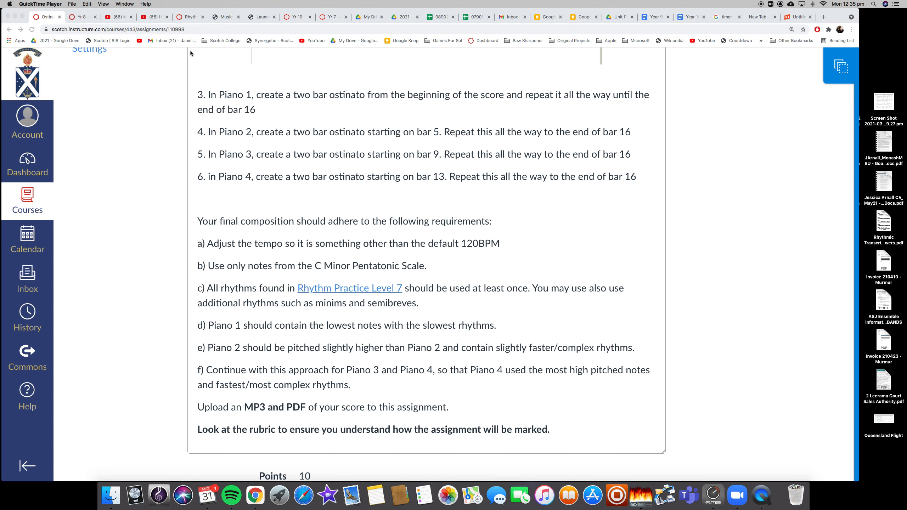
click(170, 97)
scroll(170, 97, up, 7)
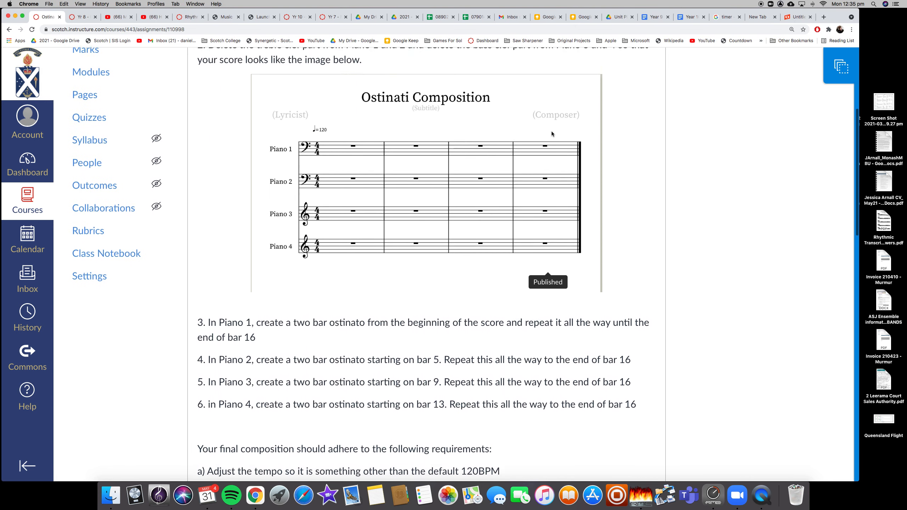
click(760, 503)
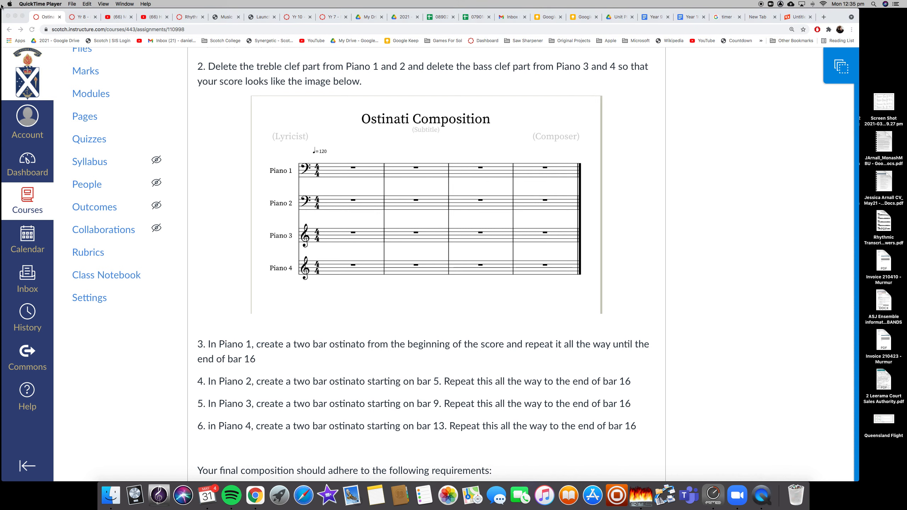
click(33, 3)
mouse_move(71, 6)
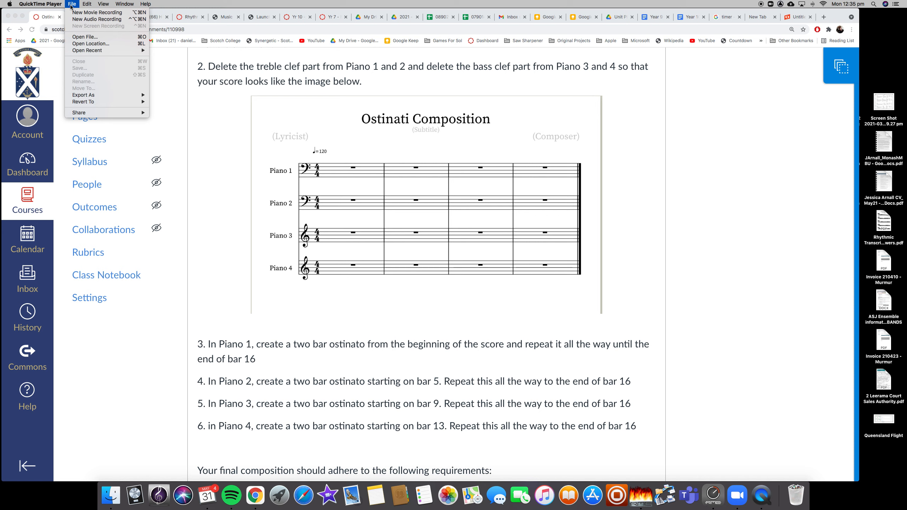
mouse_move(125, 4)
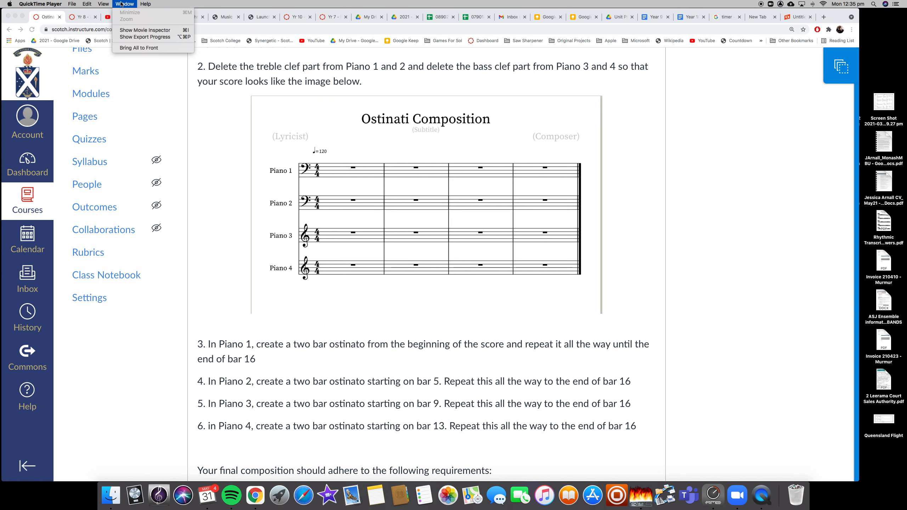
click(171, 4)
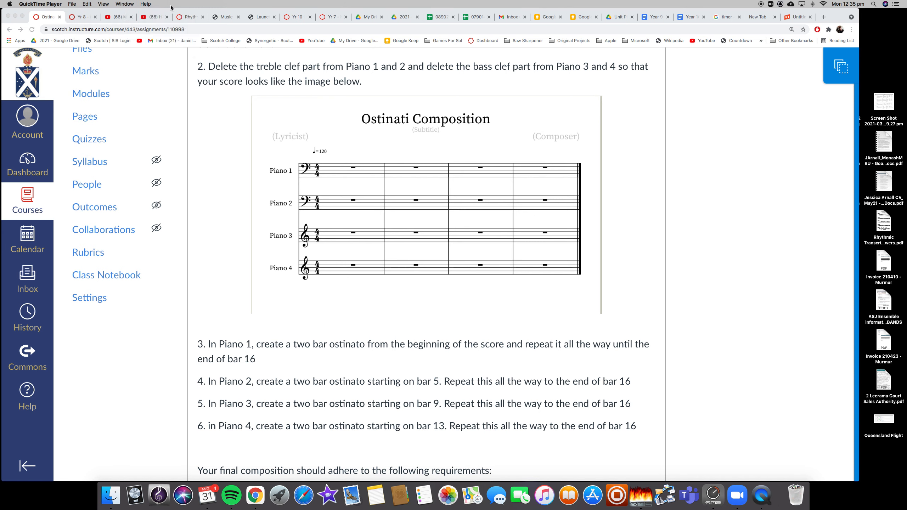
key(ctrl+Up)
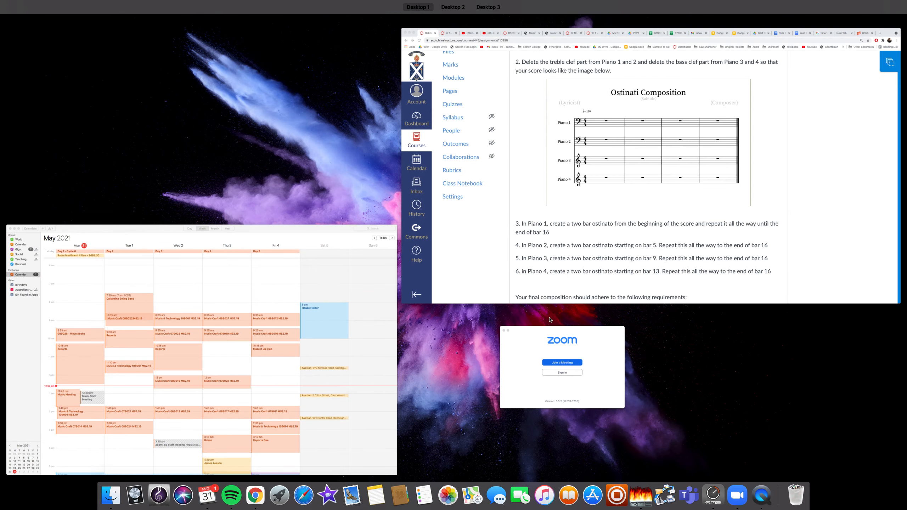
click(764, 498)
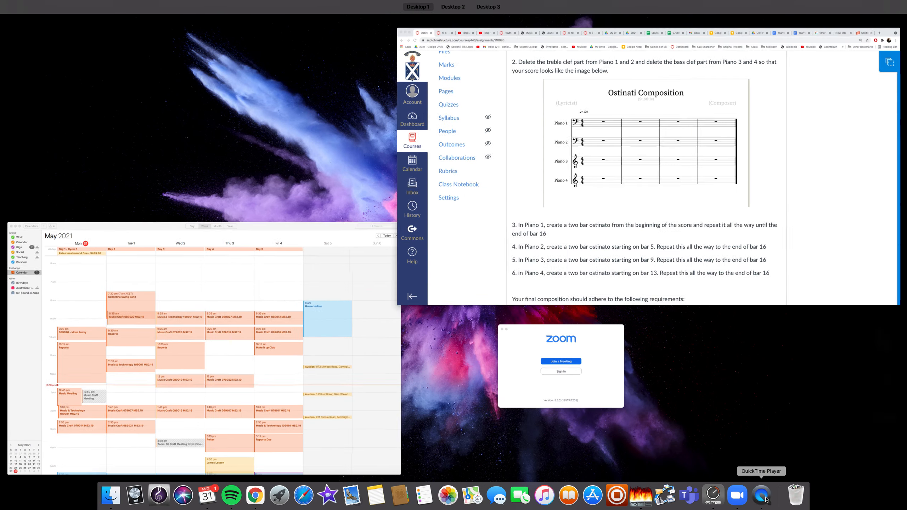
Step: Return to the browser, widen its window slightly and switch back to the Noteflight score
click(873, 30)
mouse_move(858, 10)
mouse_down()
mouse_move(796, 124)
mouse_move(864, 7)
mouse_up()
click(800, 17)
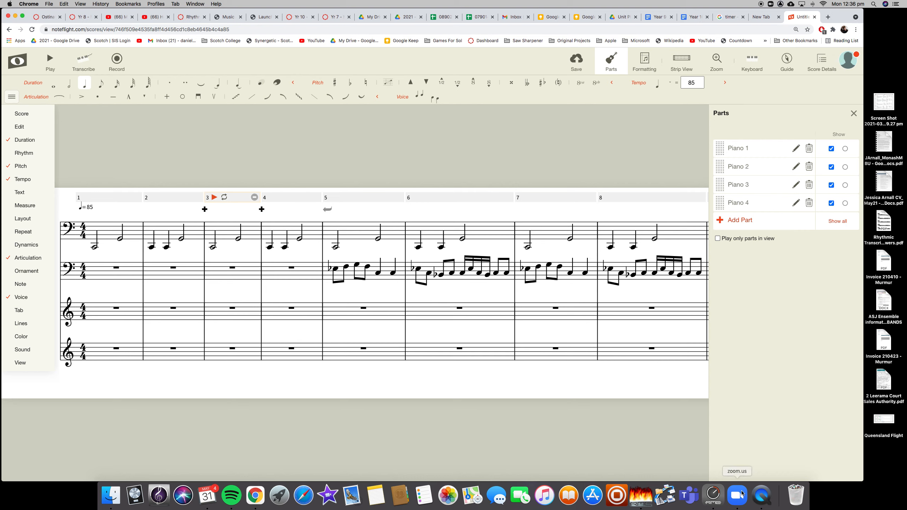
click(764, 498)
click(737, 496)
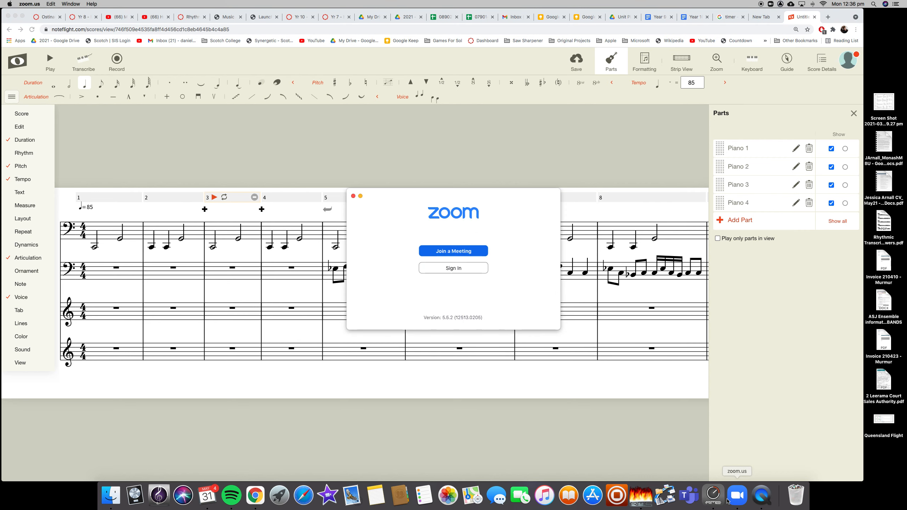
click(583, 144)
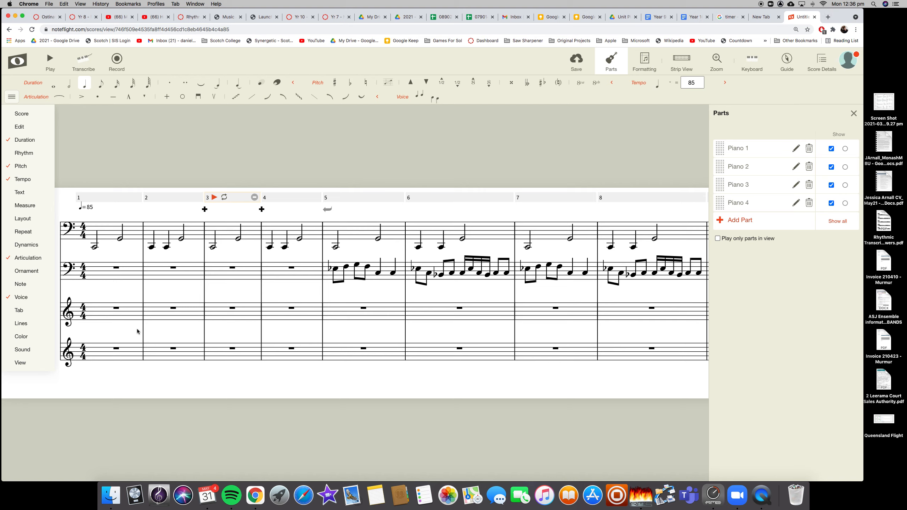
click(9, 5)
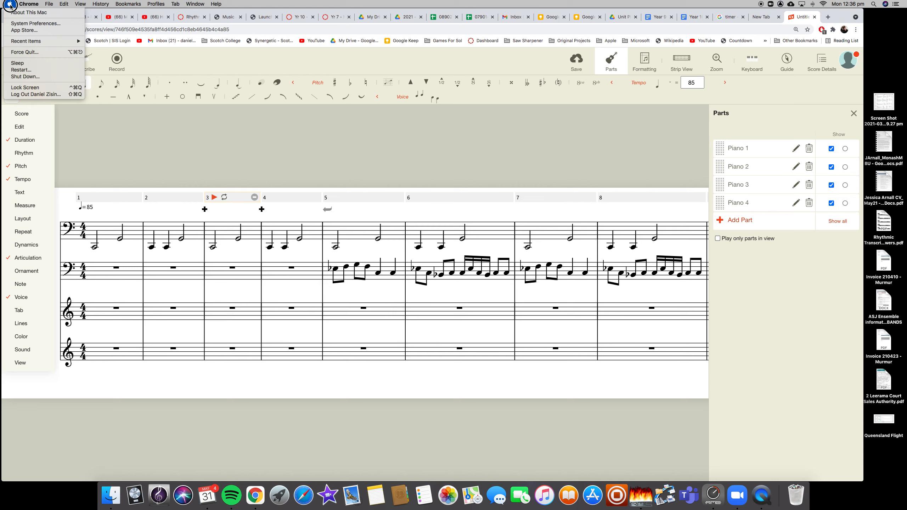
mouse_move(22, 5)
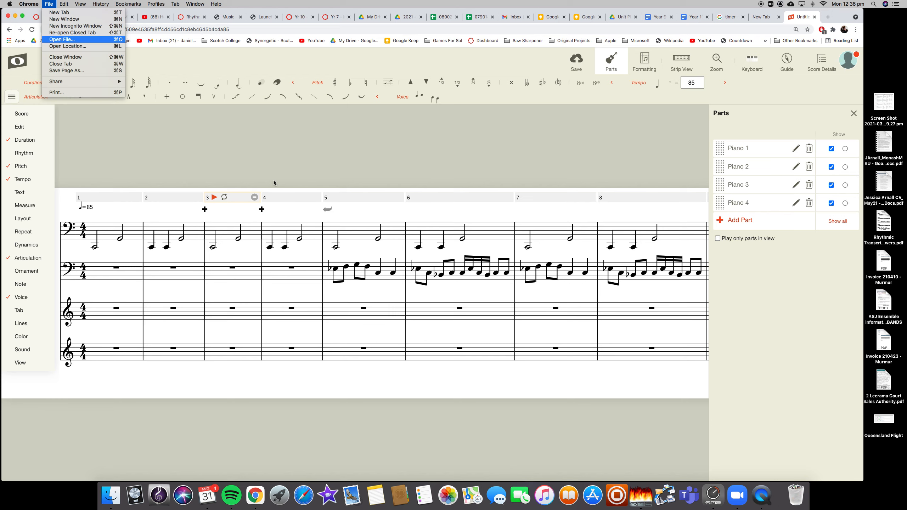
click(762, 496)
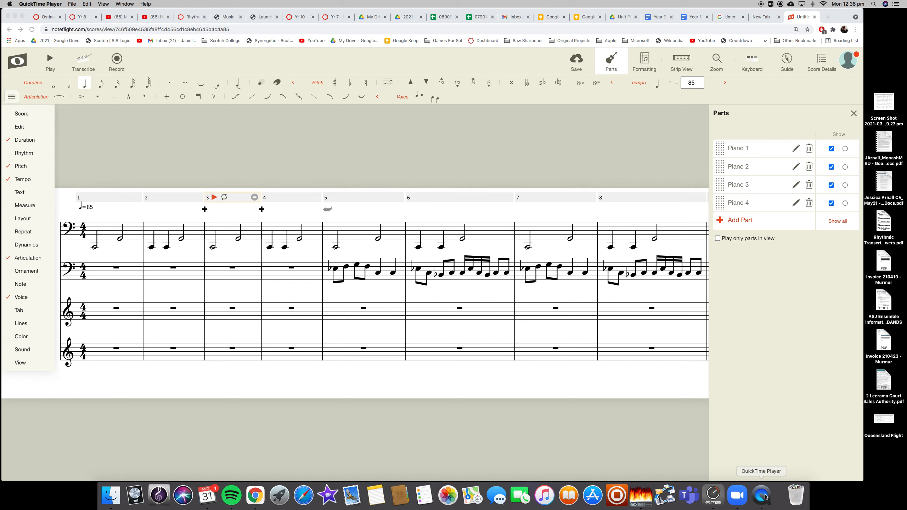
click(124, 4)
mouse_move(154, 5)
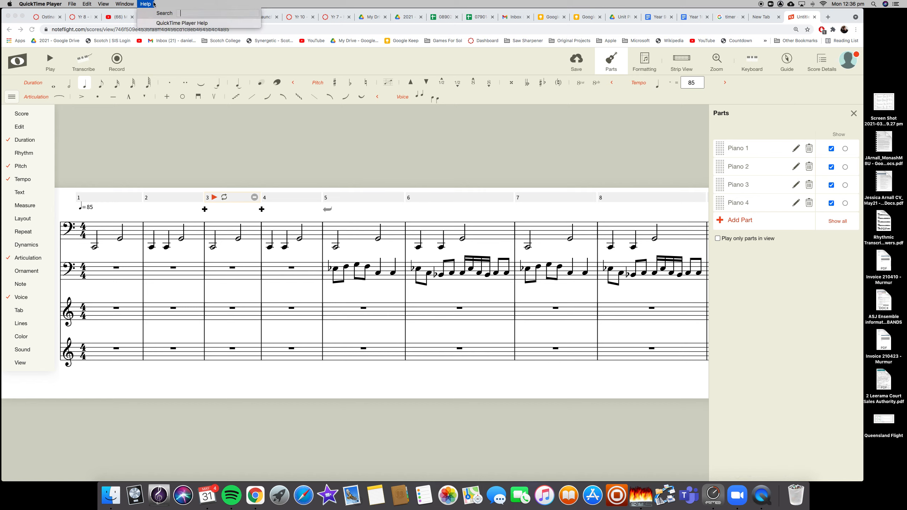
mouse_move(108, 6)
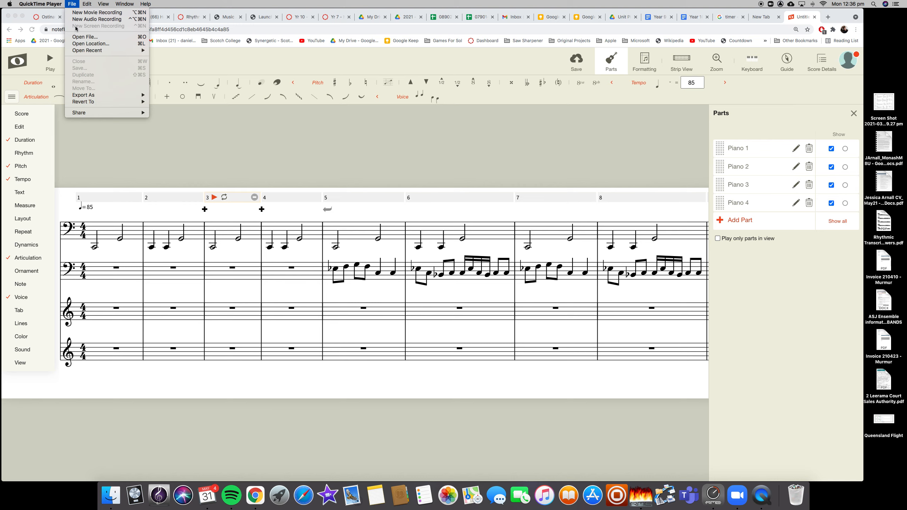
mouse_move(39, 2)
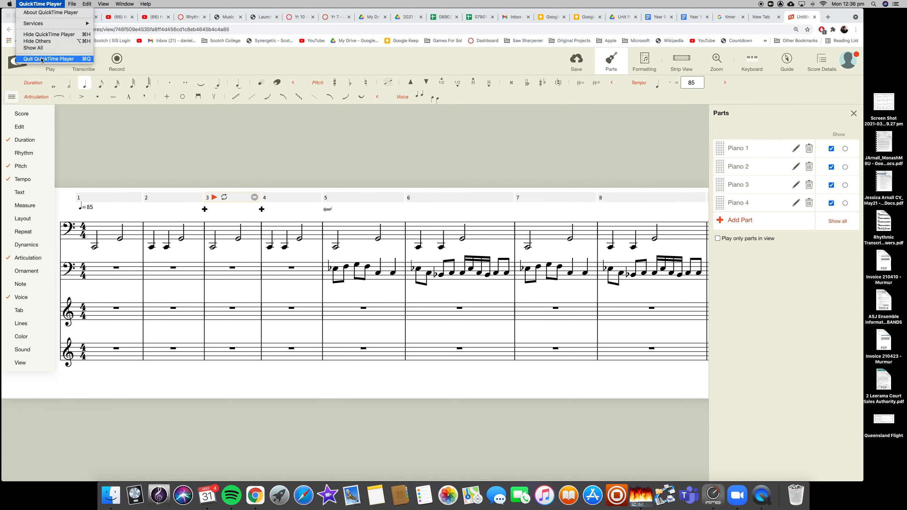
click(40, 3)
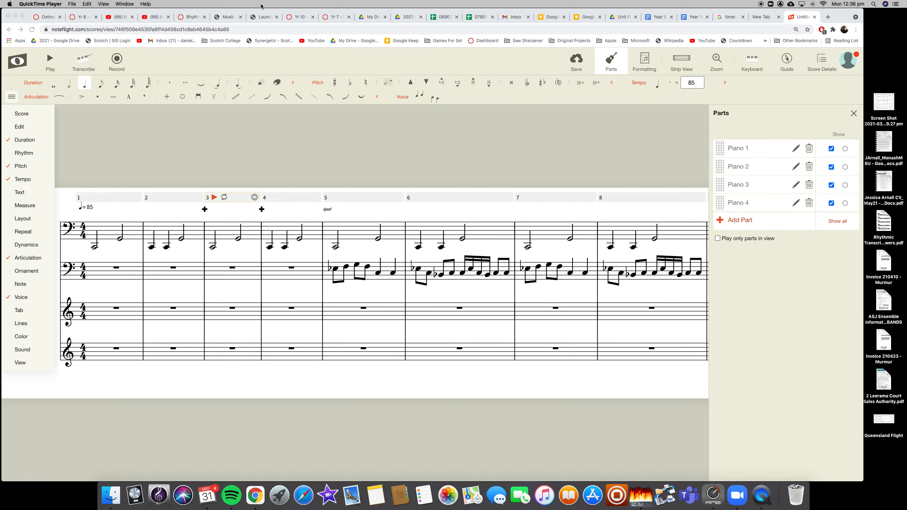
Step: Check Desktop 2 and Desktop 3 for open windows and return to Desktop 1
key(ctrl+Up)
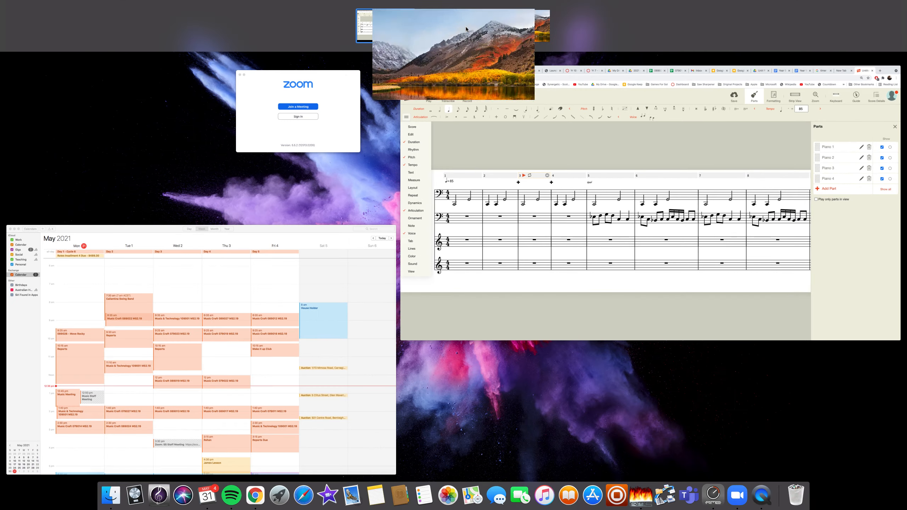
click(465, 27)
key(ctrl+Up)
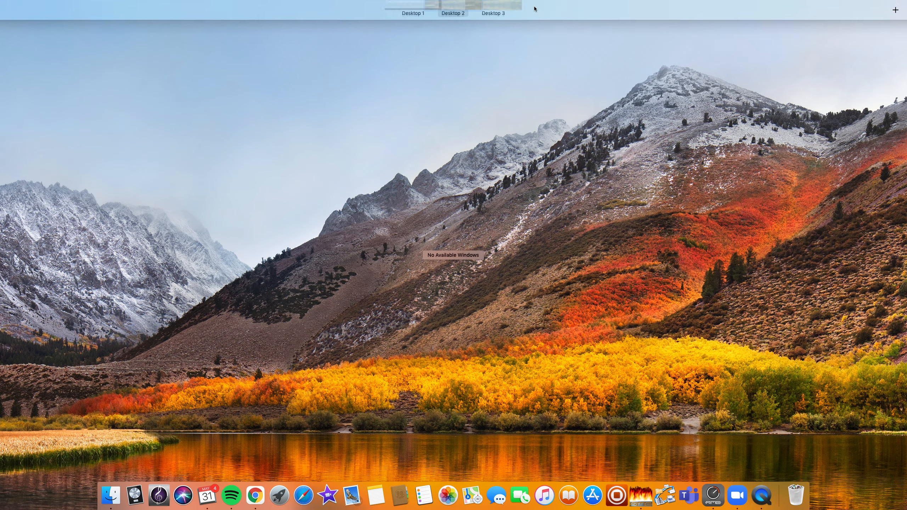
click(530, 31)
key(ctrl+Up)
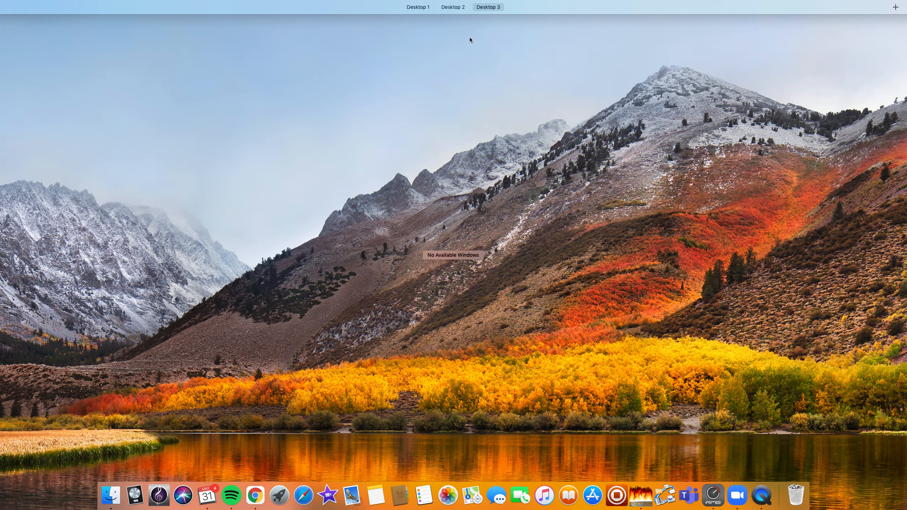
click(417, 23)
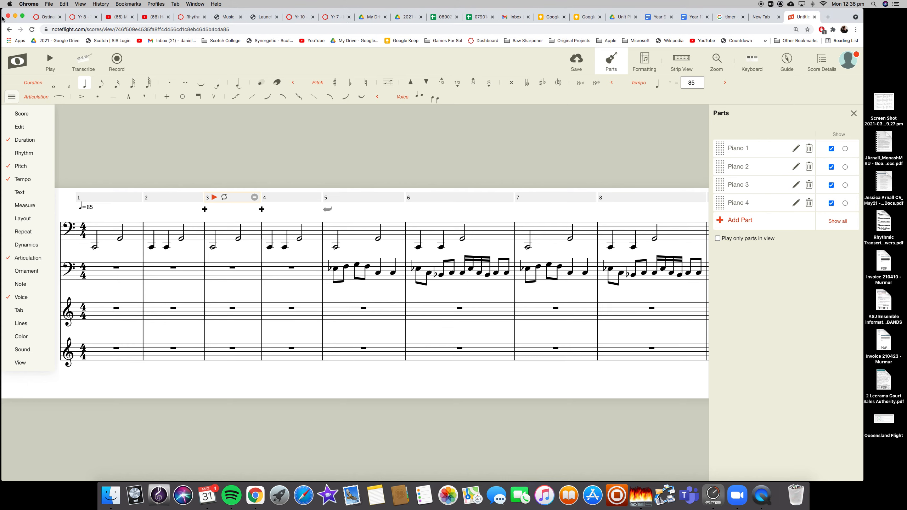
Step: Clear the desktop by minimizing the browser window and closing the Zoom and Calendar windows
click(15, 16)
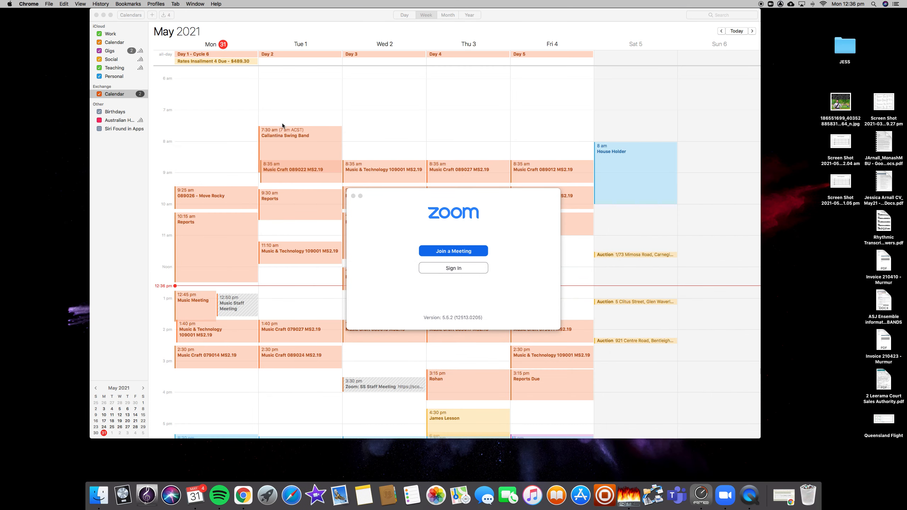
click(353, 196)
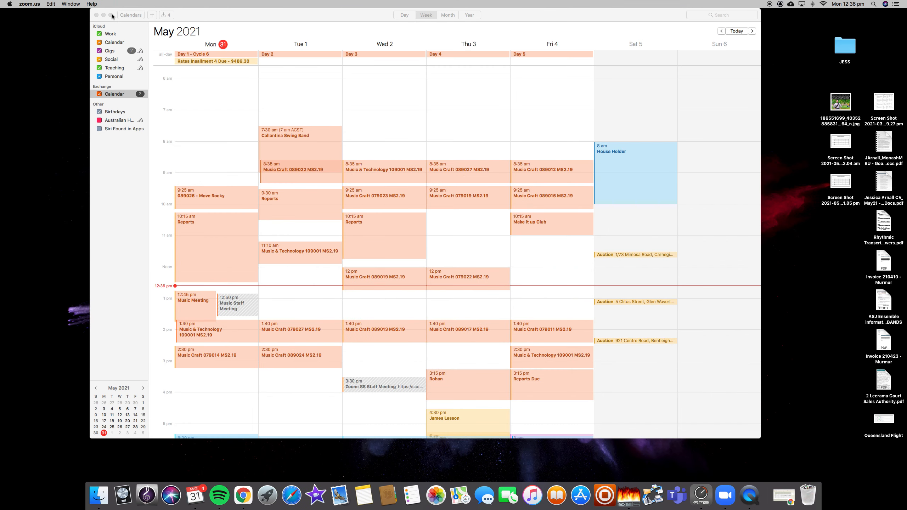
click(96, 15)
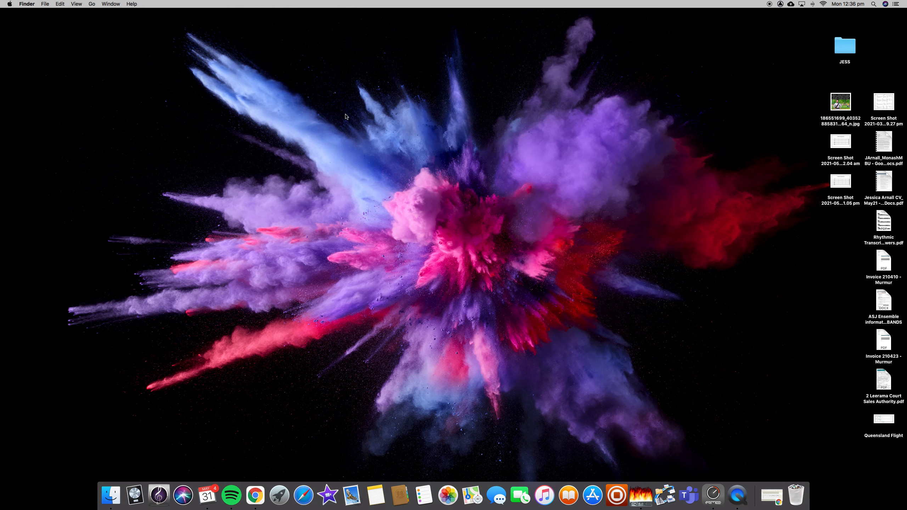